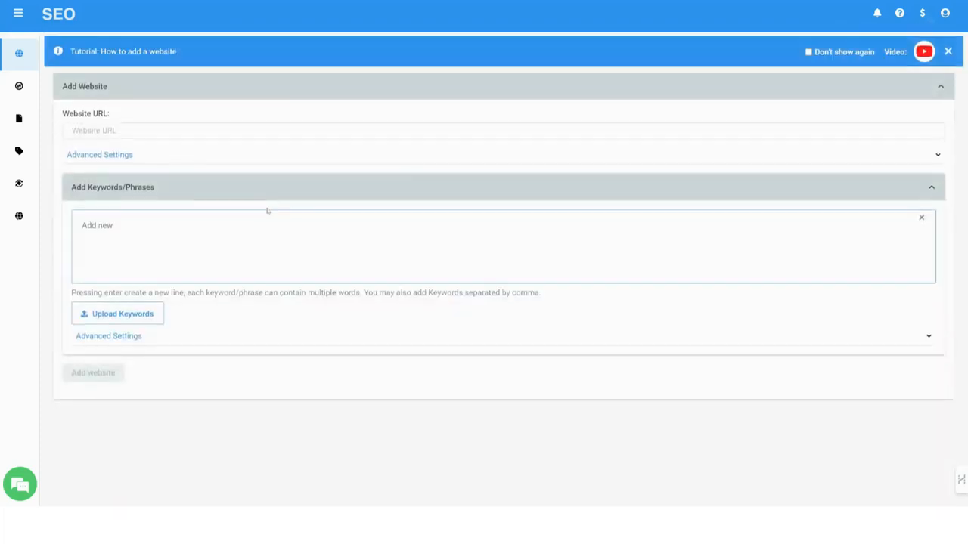
# - Enter record-producers.com as the site URL and reveal its search engine settings
pyautogui.click(114, 132)
pyautogui.click(132, 188)
pyautogui.write('https://www.record-producers.com')
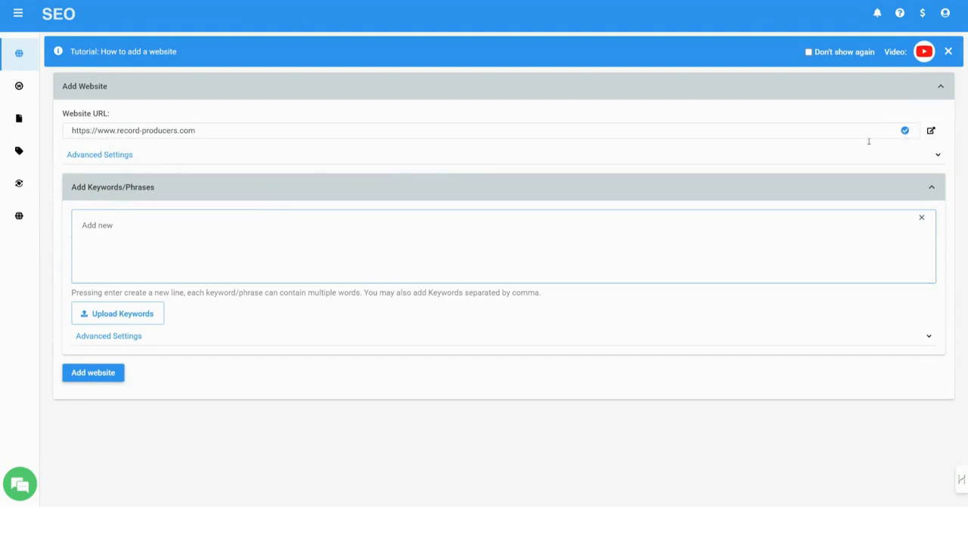
pyautogui.click(939, 156)
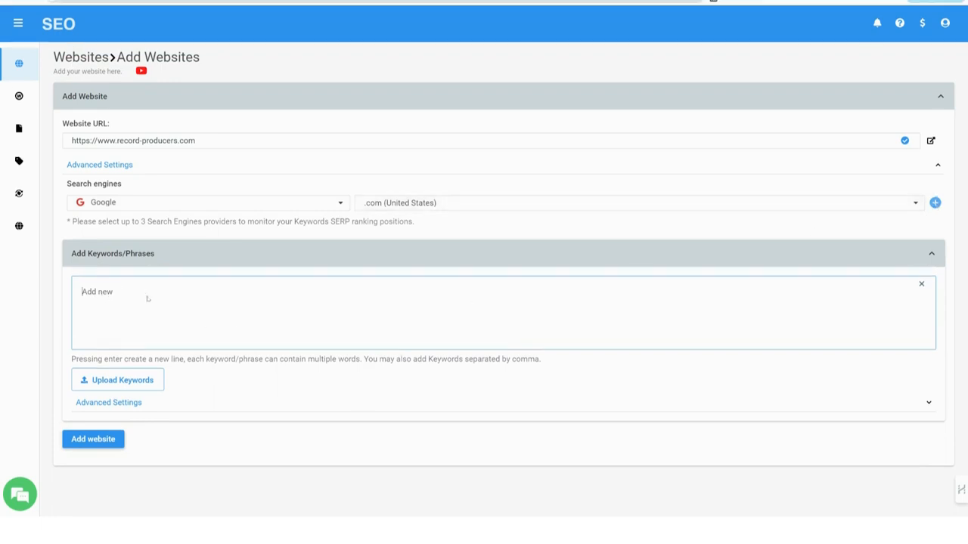
# - Paste the ~35 record-producer keywords and add the website
pyautogui.hotkey('ctrl', 'v')
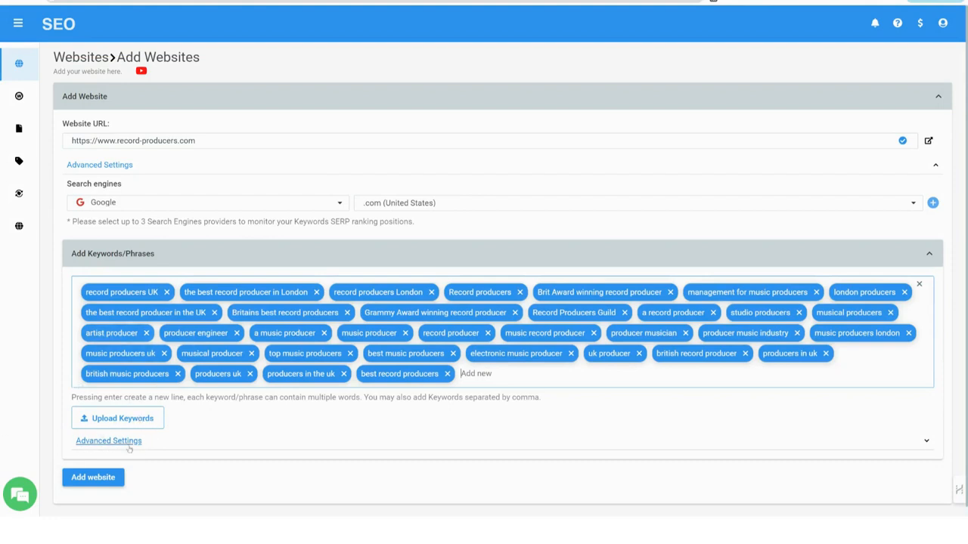
pyautogui.click(101, 481)
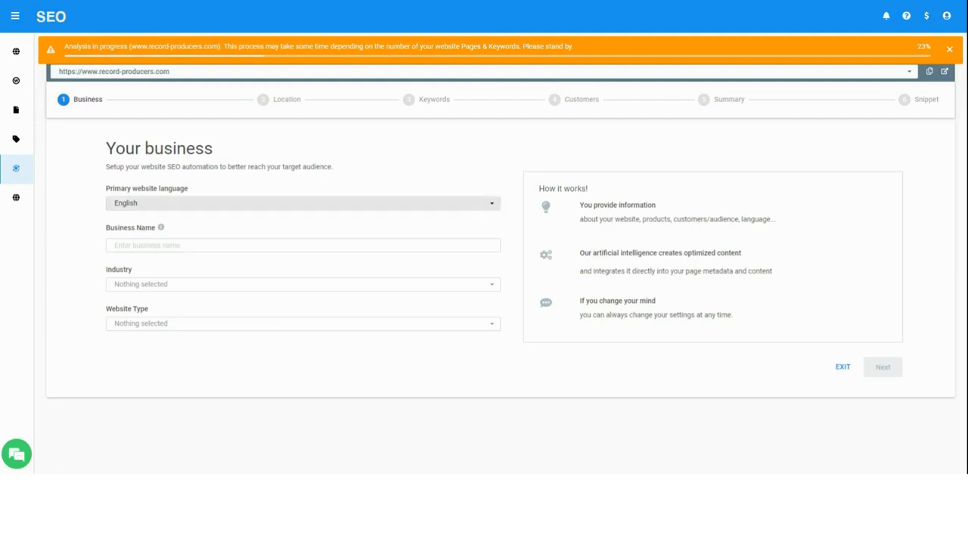
# - Set the business name, Arts & Entertainment industry and Business website type
pyautogui.click(227, 245)
pyautogui.click(189, 260)
pyautogui.click(159, 284)
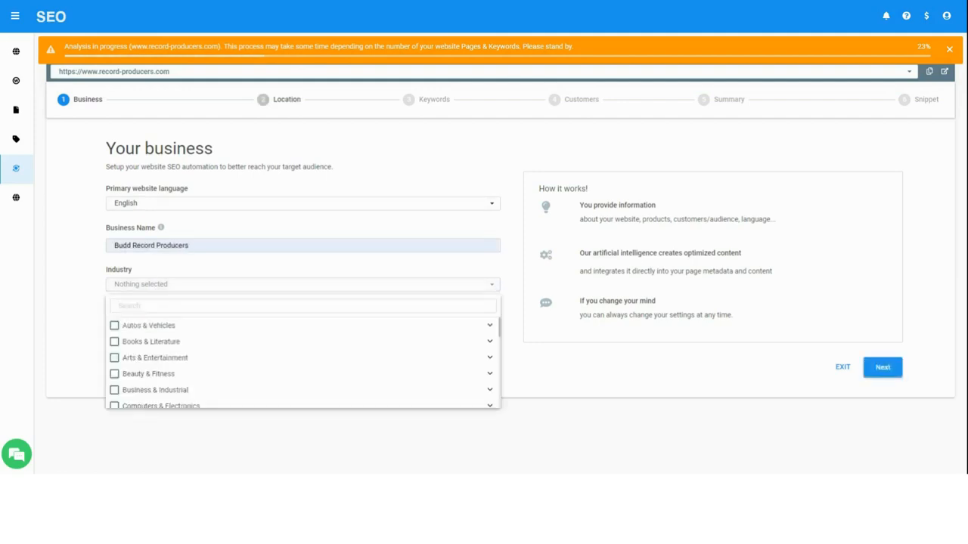
pyautogui.write('music')
pyautogui.click(114, 325)
pyautogui.click(151, 324)
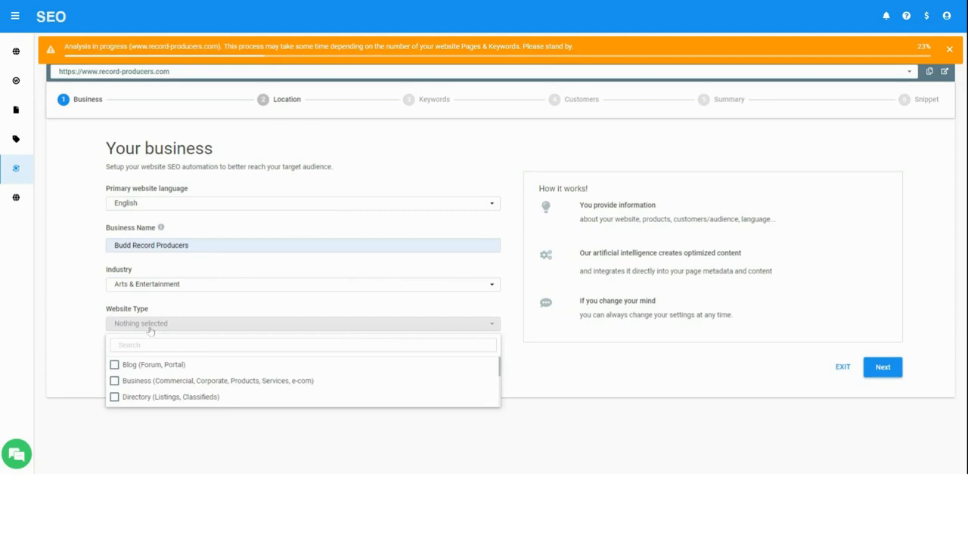
pyautogui.click(114, 382)
pyautogui.click(83, 363)
pyautogui.click(882, 368)
# - Target London and accept the reviewed keywords
pyautogui.click(227, 210)
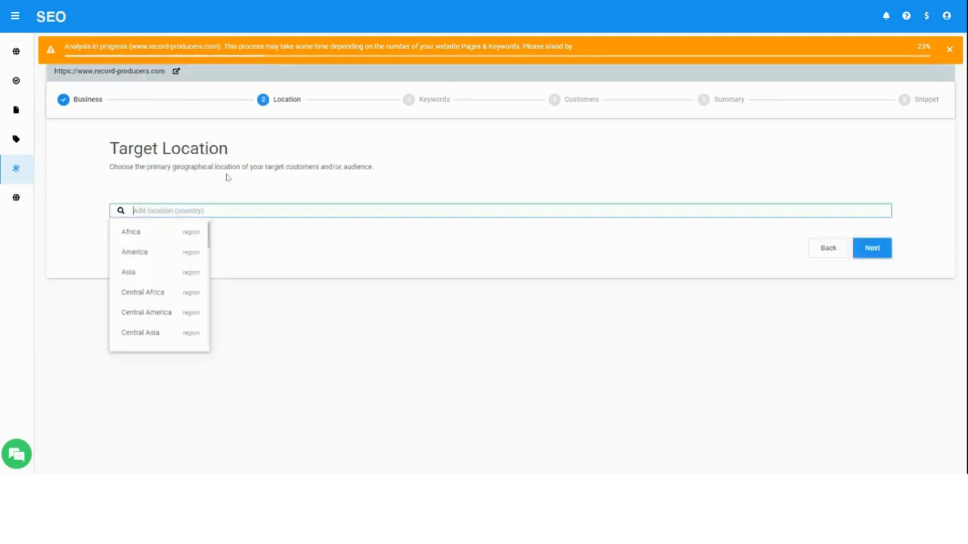
pyautogui.write('Lon')
pyautogui.click(151, 231)
pyautogui.click(872, 246)
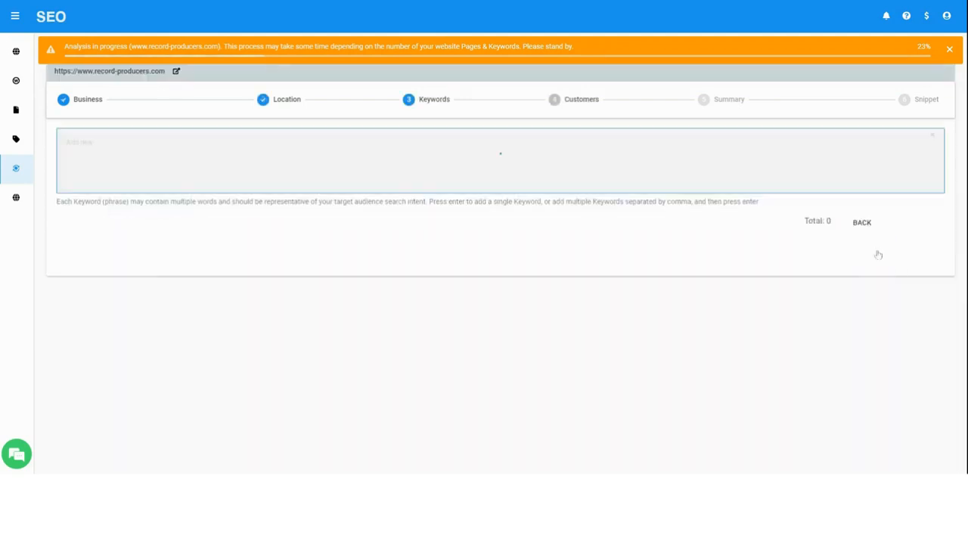
pyautogui.click(925, 238)
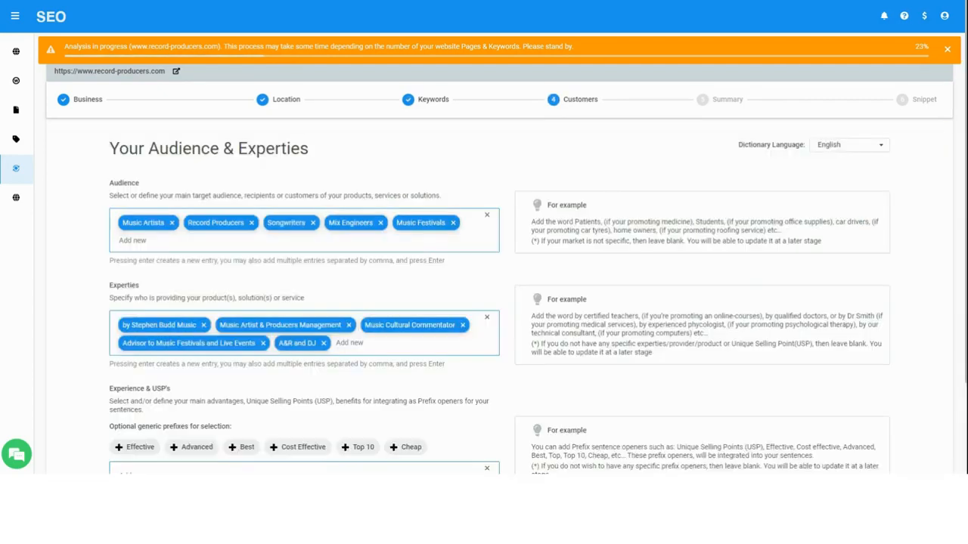
pyautogui.scroll(-3, 484, 302)
# - Add Top, Leading, Trusted, Established USP tags and request site processing from the summary
pyautogui.click(303, 362)
pyautogui.write('Top, Leading, Trusted, Established')
pyautogui.press('Return')
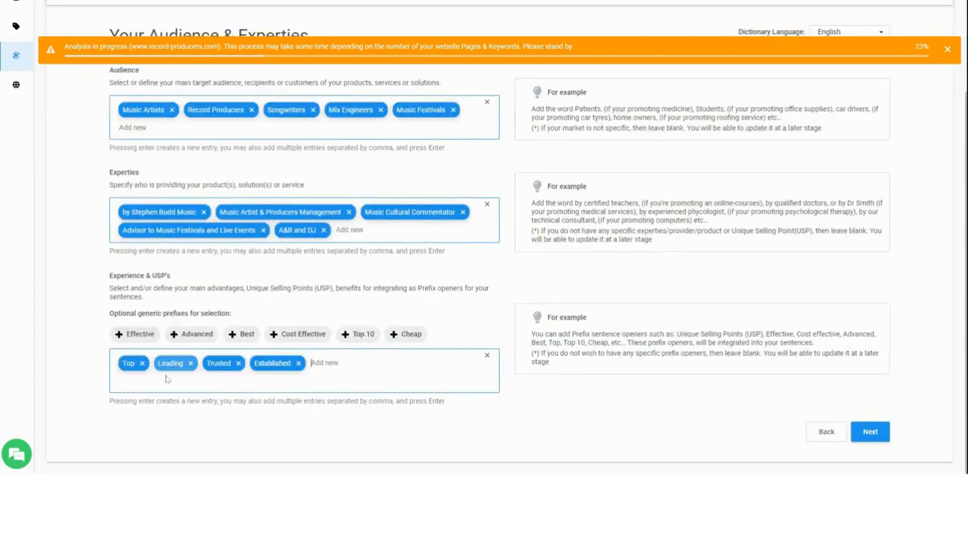
pyautogui.click(870, 431)
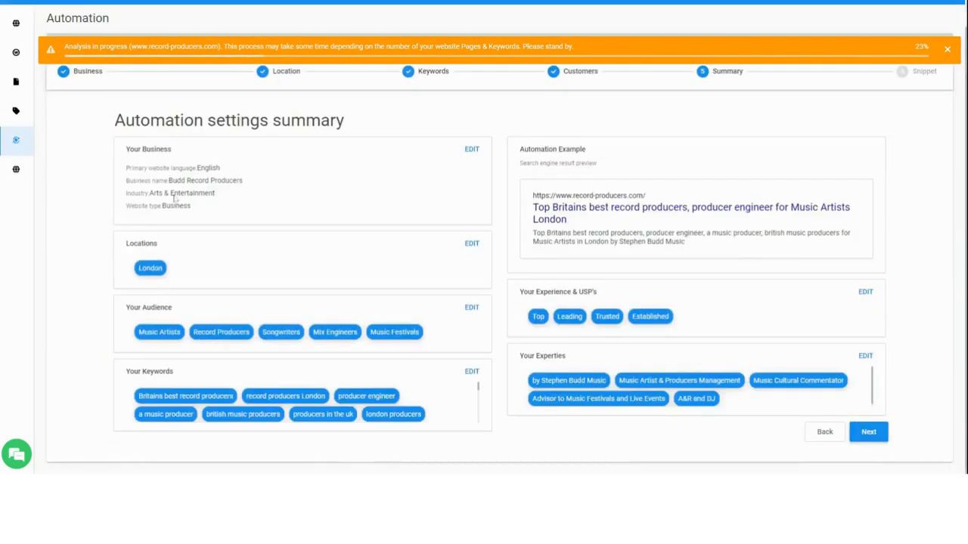
pyautogui.click(868, 432)
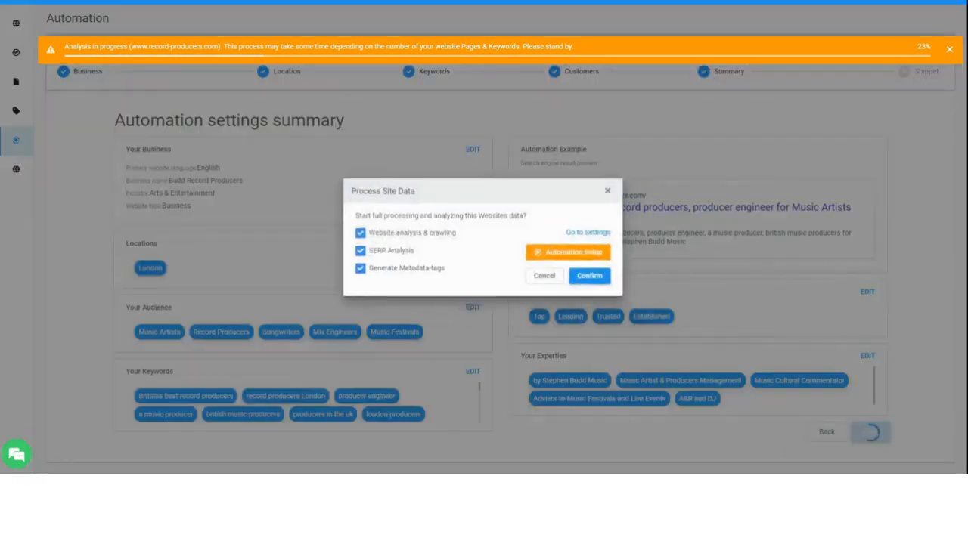
# - Confirm full site data processing and copy the optimization snippet code
pyautogui.click(575, 278)
pyautogui.click(190, 226)
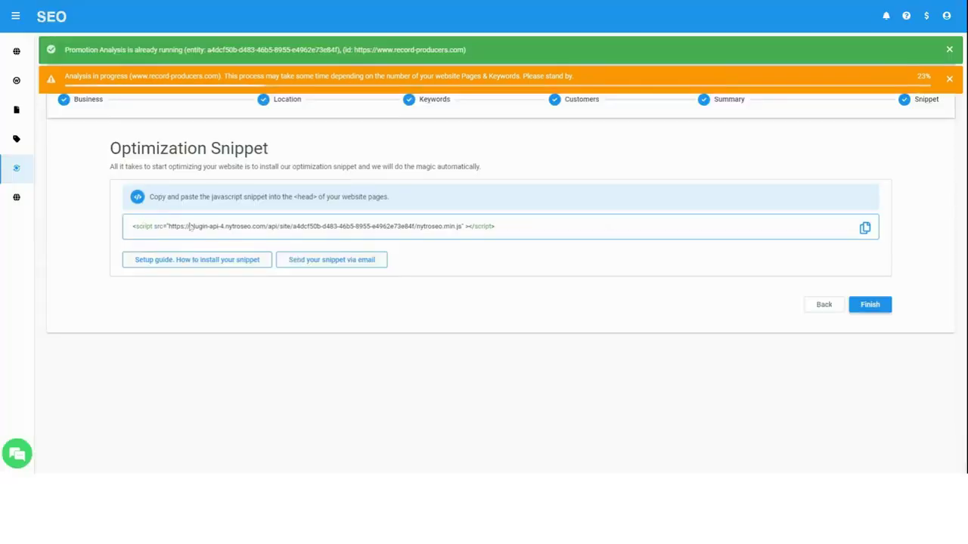
pyautogui.click(864, 228)
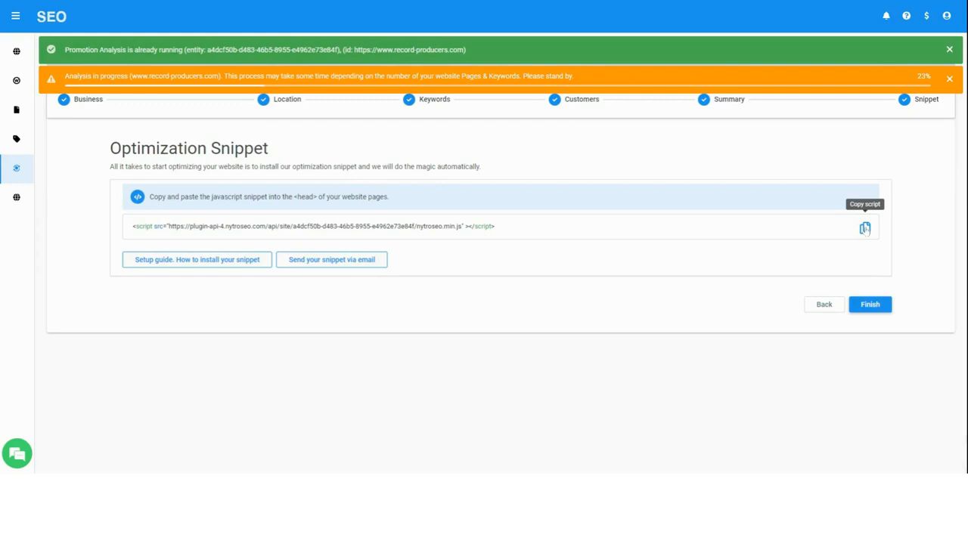
pyautogui.click(865, 227)
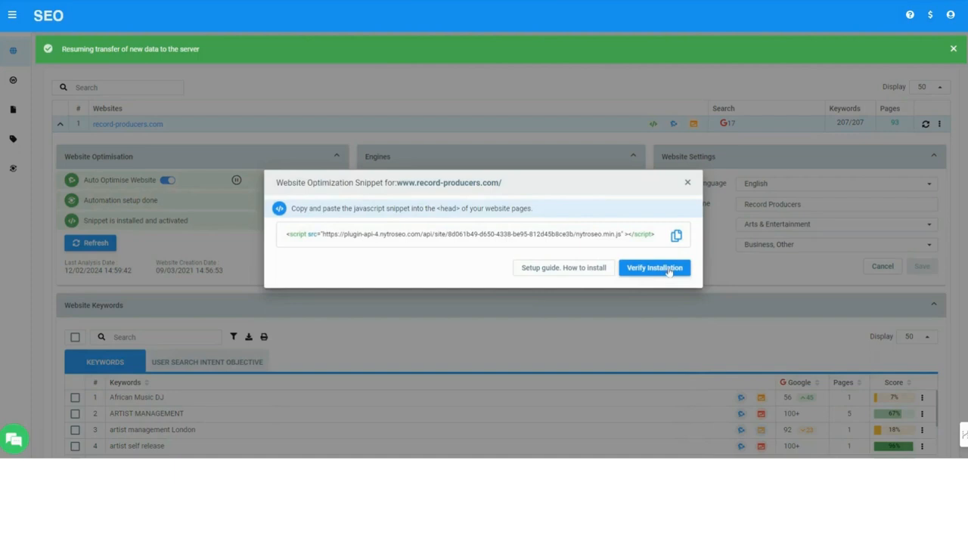
# - Verify that the optimization snippet is installed on the site
pyautogui.click(668, 269)
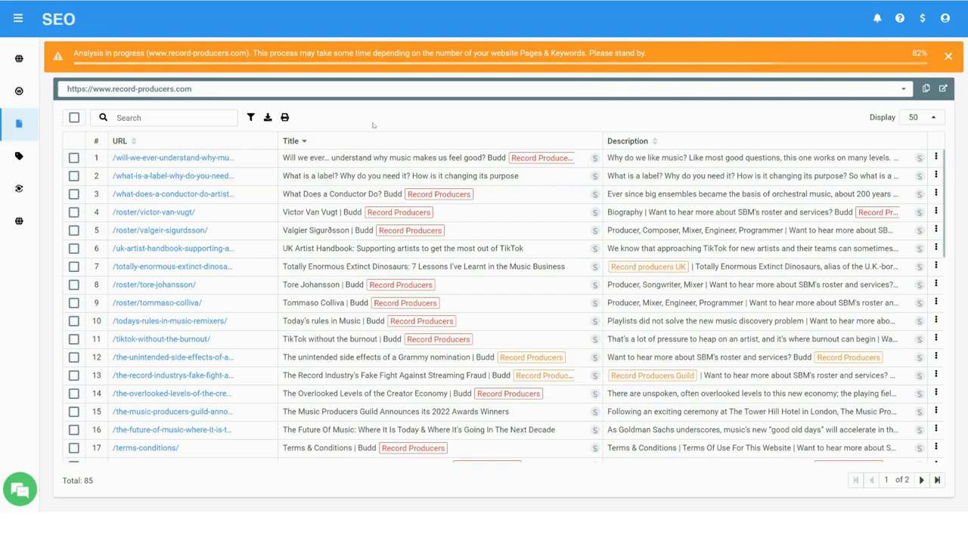
# - Sort the pages list by title, then reverse the sort order
pyautogui.doubleClick(919, 53)
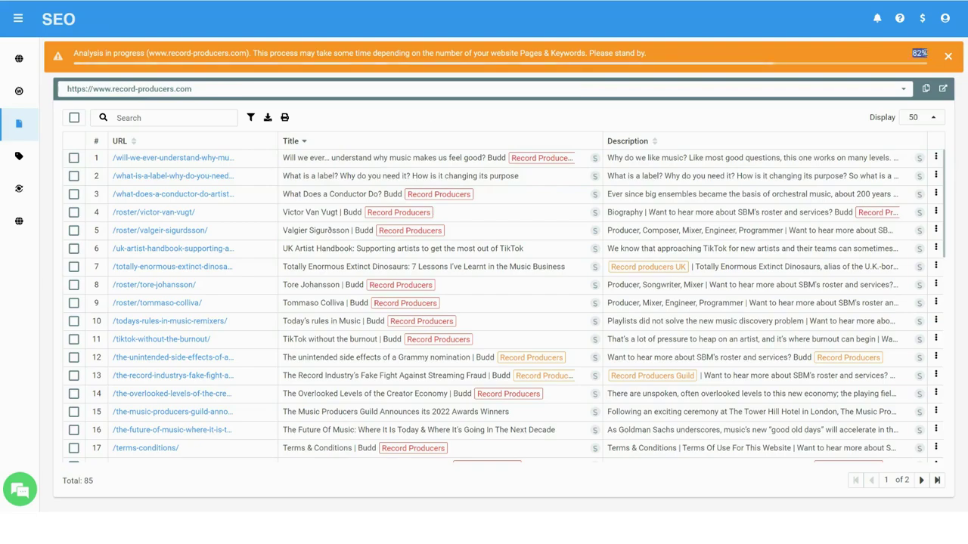
pyautogui.click(292, 140)
pyautogui.click(302, 142)
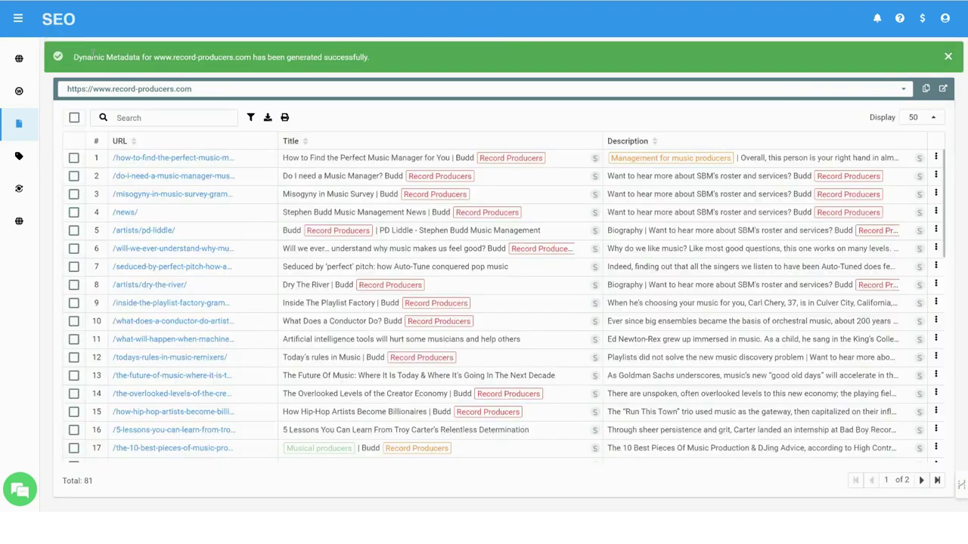
pyautogui.moveTo(371, 57); pyautogui.dragTo(73, 57)
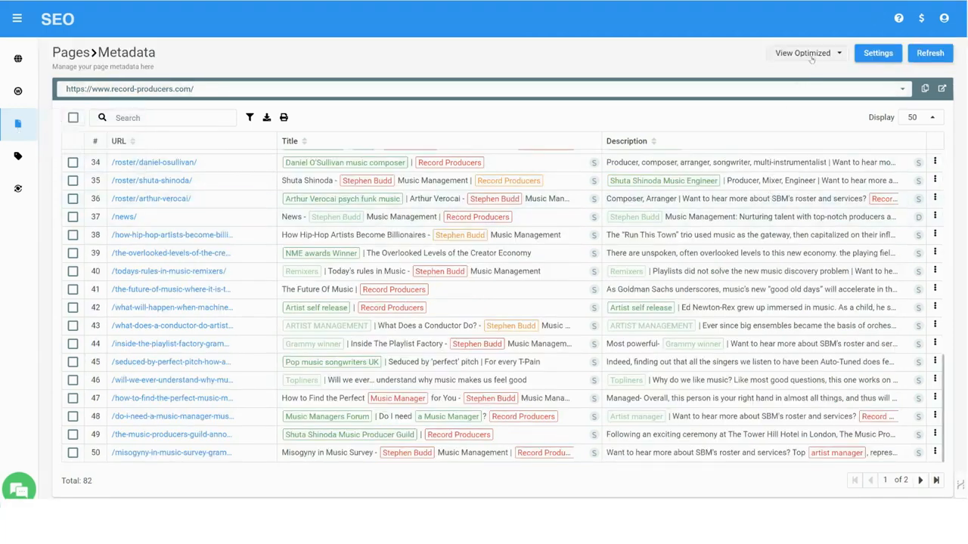
# - Switch the metadata table to original titles, then back to optimized ones
pyautogui.click(808, 53)
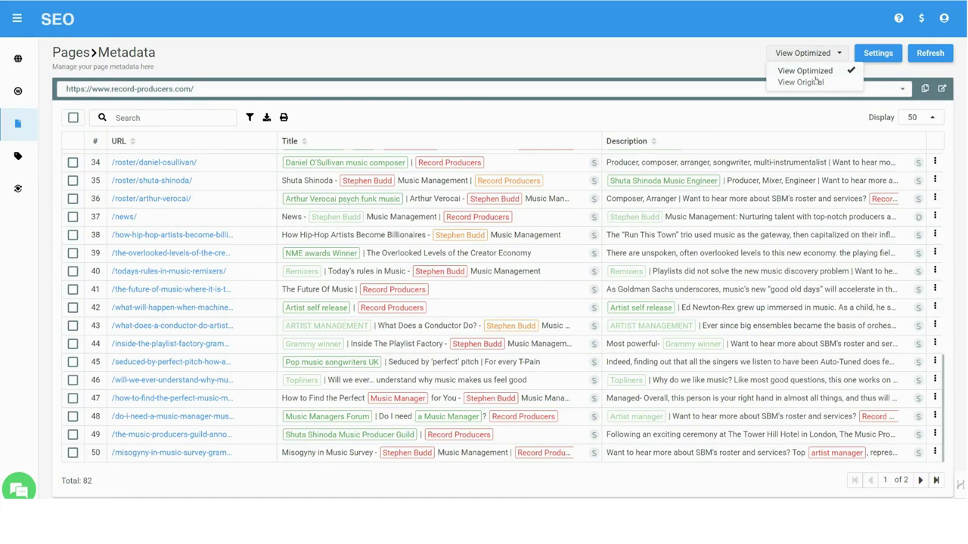
pyautogui.click(800, 82)
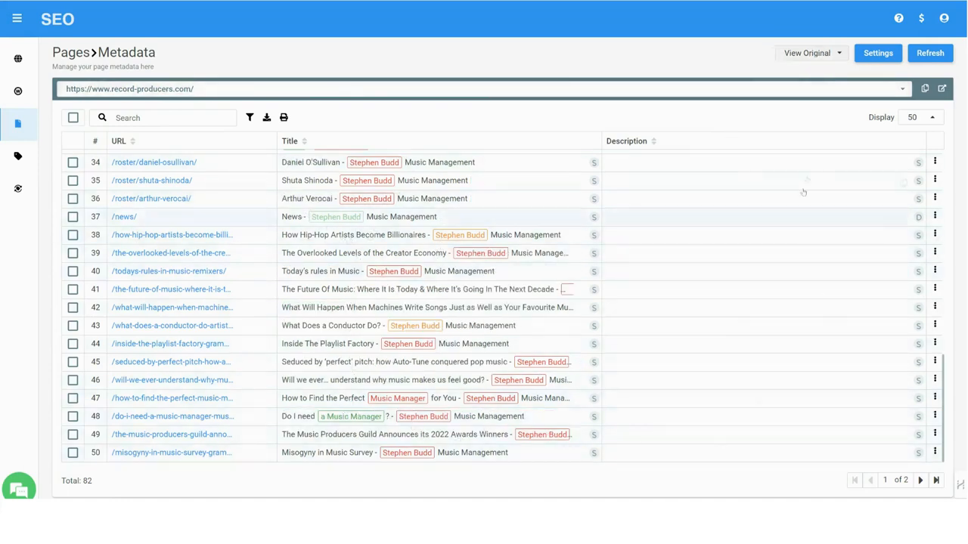
pyautogui.click(807, 53)
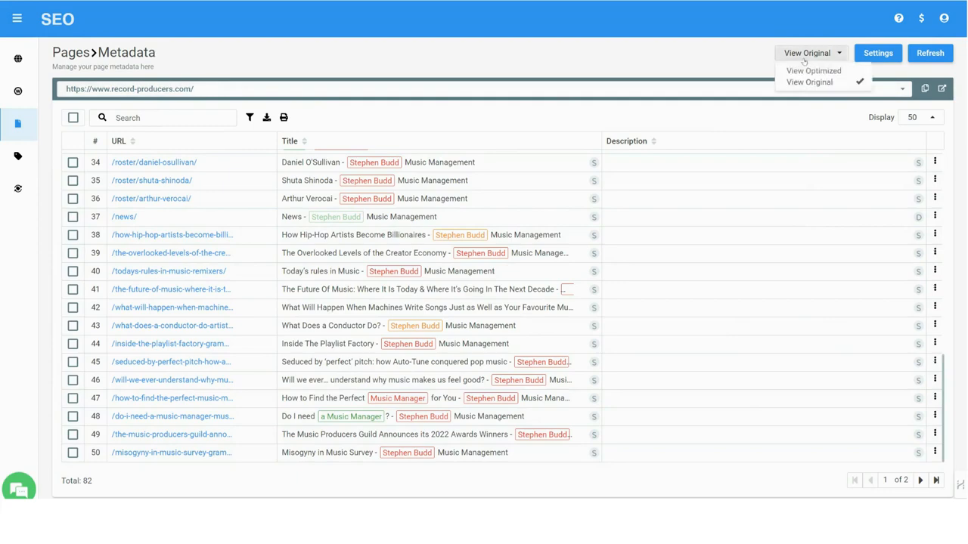
pyautogui.click(812, 70)
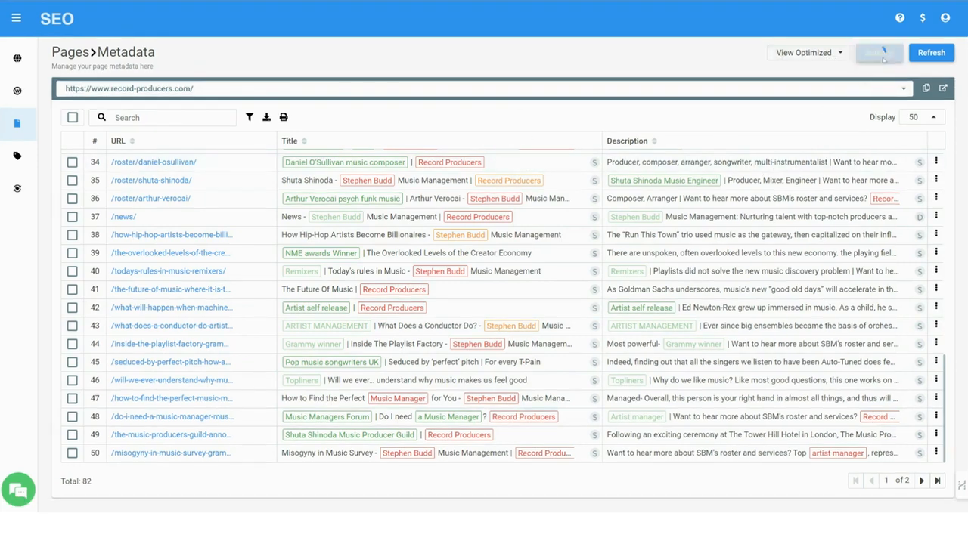
# - Review the dynamic keyword settings, then show the static page title rules
pyautogui.click(880, 52)
pyautogui.click(617, 164)
pyautogui.click(395, 167)
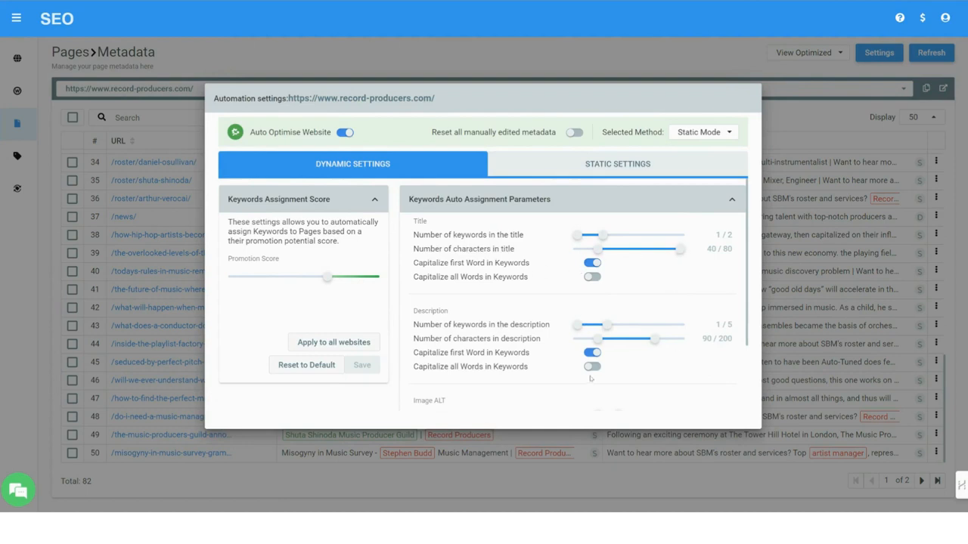
pyautogui.click(595, 168)
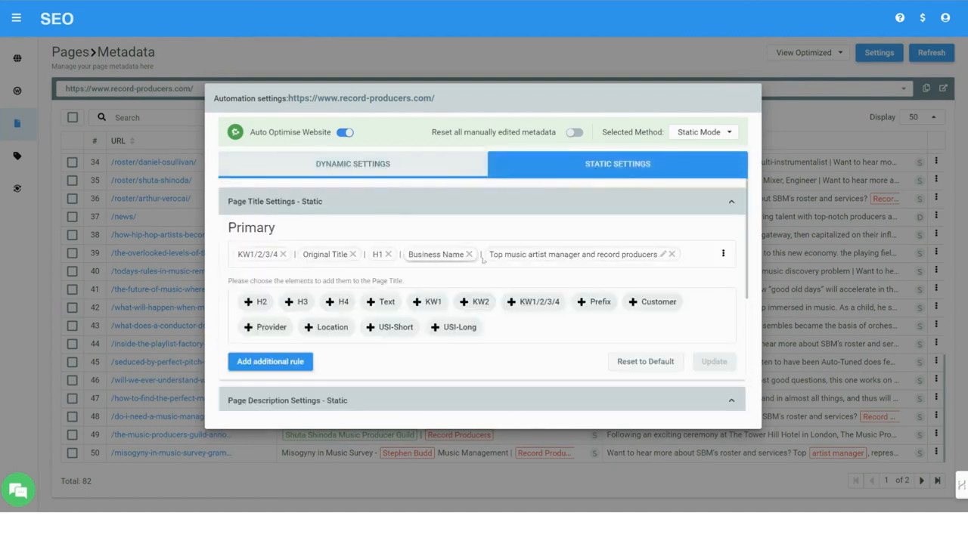
pyautogui.scroll(-3, 398, 271)
pyautogui.scroll(3, 398, 302)
# - Add a second title rule filtered to blog URLs without Business Name
pyautogui.click(270, 361)
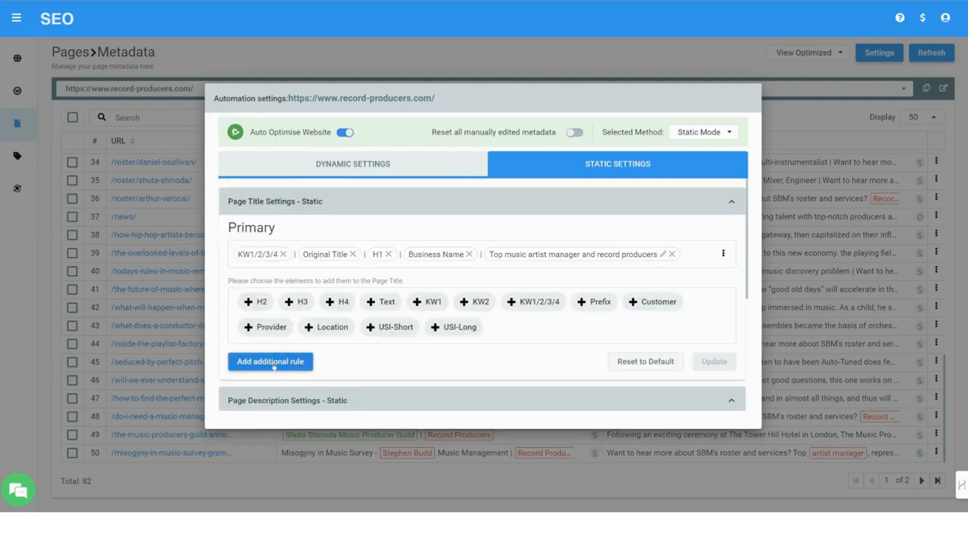
pyautogui.click(306, 392)
pyautogui.write('blog')
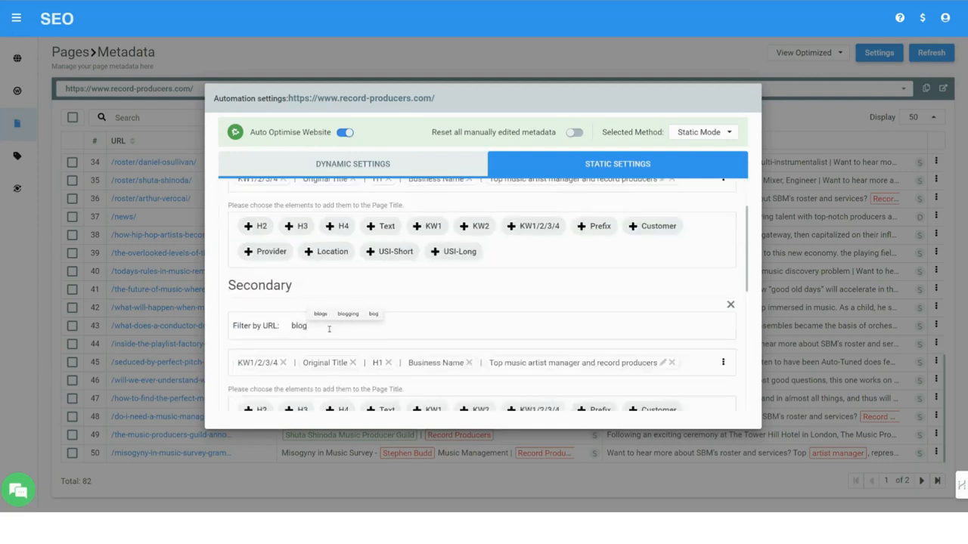
pyautogui.press('Return')
pyautogui.scroll(-2, 293, 343)
pyautogui.scroll(-1, 293, 343)
pyautogui.click(469, 324)
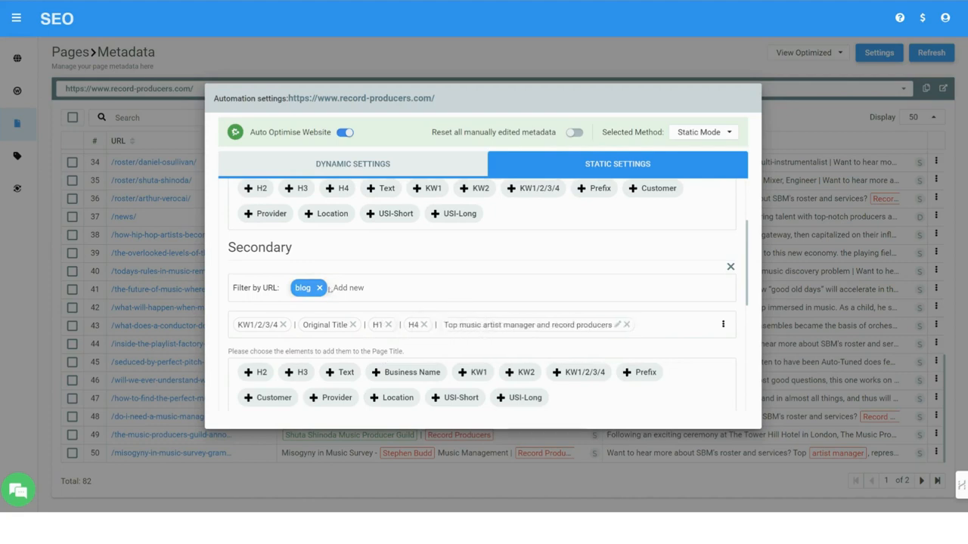
pyautogui.scroll(3, 361, 308)
# - Strip KW1/2/3/4, H1, Business Name and the tagline from the primary title rule
pyautogui.click(283, 254)
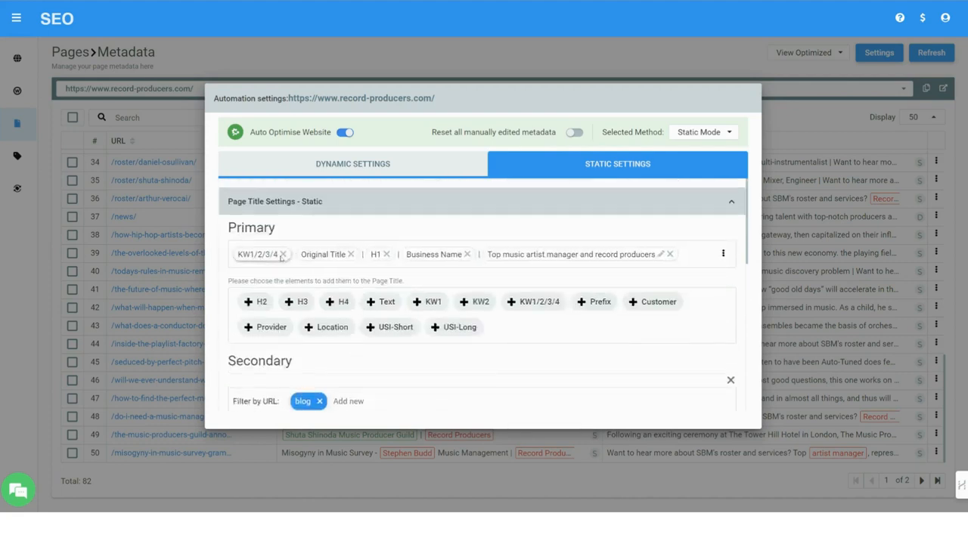
pyautogui.click(323, 254)
pyautogui.click(368, 254)
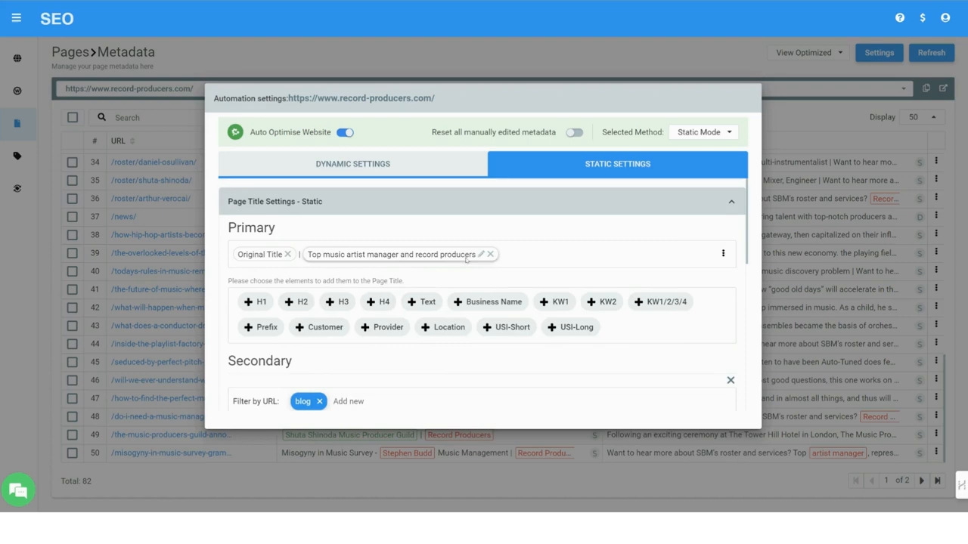
pyautogui.click(491, 255)
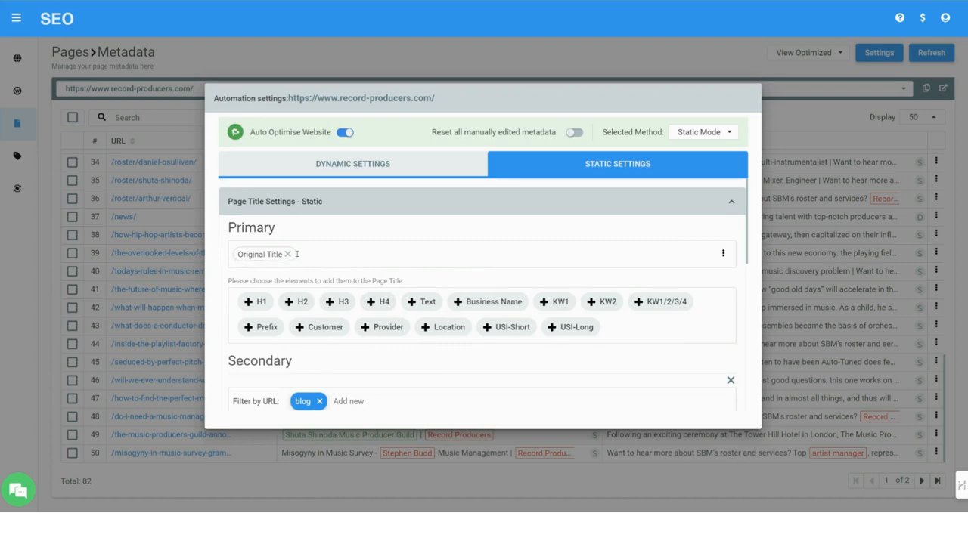
pyautogui.scroll(-1, 396, 348)
pyautogui.scroll(-2, 395, 348)
pyautogui.scroll(-5, 534, 330)
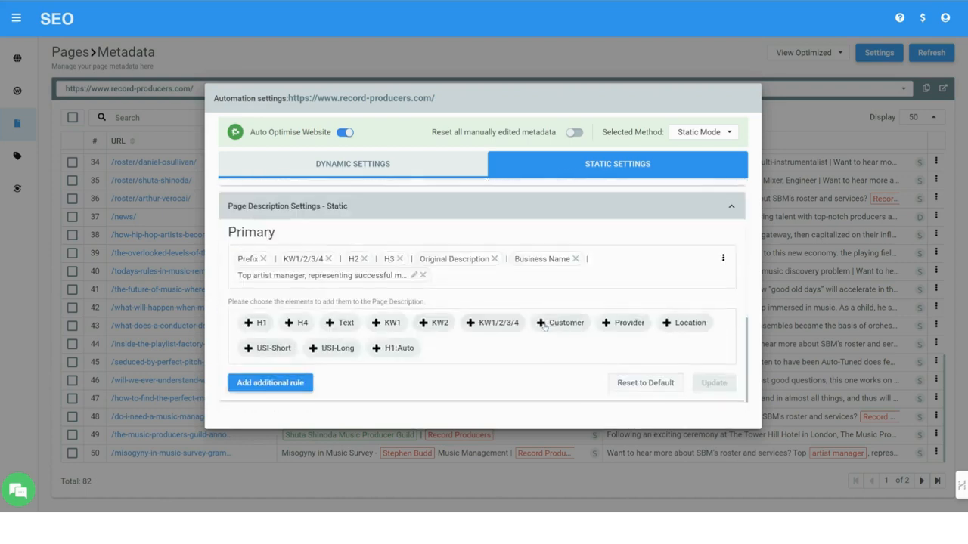
pyautogui.scroll(3, 572, 334)
pyautogui.scroll(-3, 572, 335)
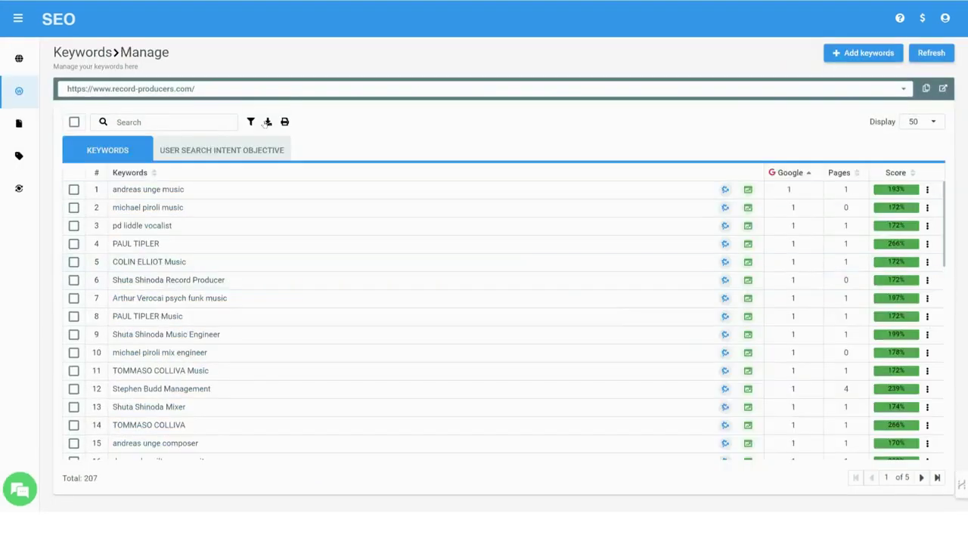
# - Filter keywords to those whose 360-day SERP change improved
pyautogui.click(251, 122)
pyautogui.scroll(-5, 862, 303)
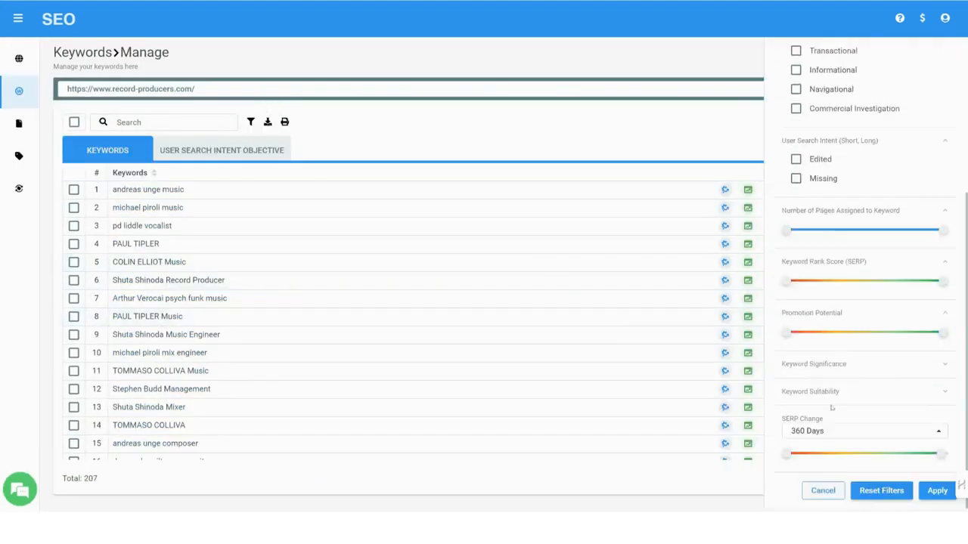
pyautogui.click(862, 409)
pyautogui.click(804, 446)
pyautogui.moveTo(790, 454); pyautogui.dragTo(865, 454)
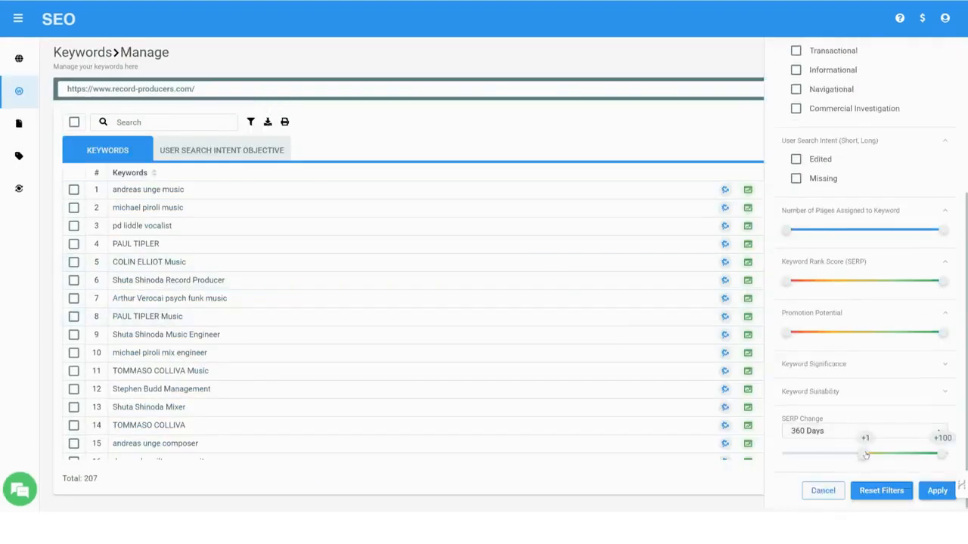
pyautogui.click(937, 491)
# - Search the filtered keywords for record producer
pyautogui.click(167, 122)
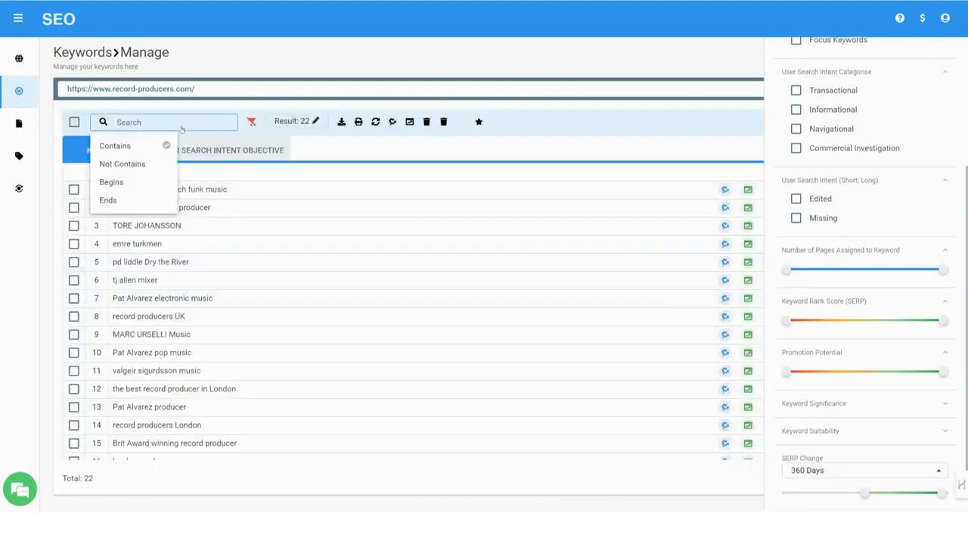
pyautogui.write('record producer')
pyautogui.press('Return')
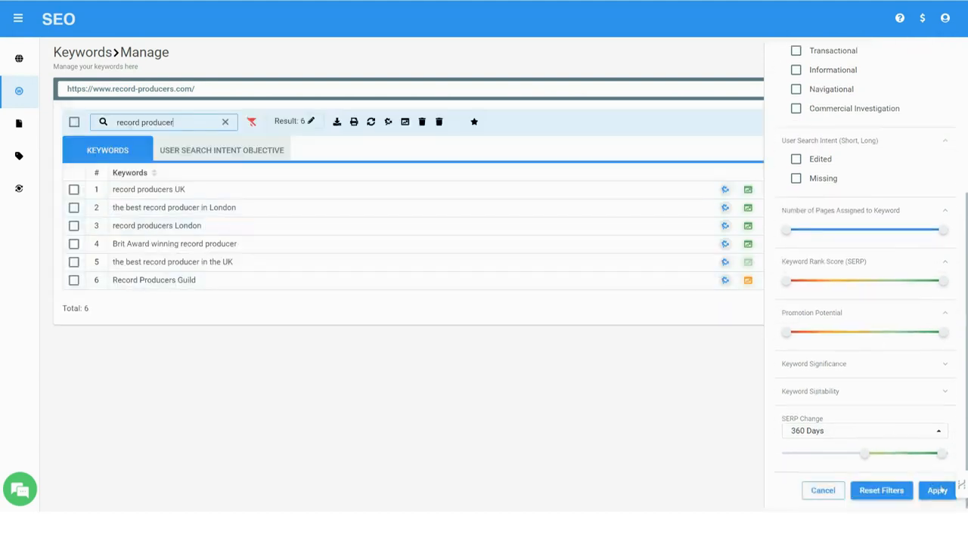
# - Chart the ranking history of record producers UK, best in London and record producers London
pyautogui.click(945, 51)
pyautogui.click(73, 189)
pyautogui.click(73, 207)
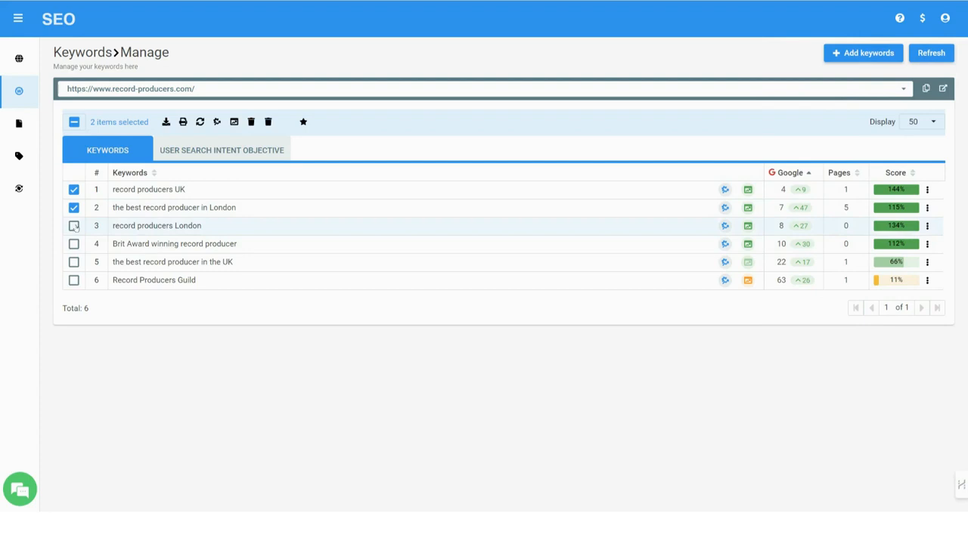
pyautogui.click(73, 225)
pyautogui.click(233, 122)
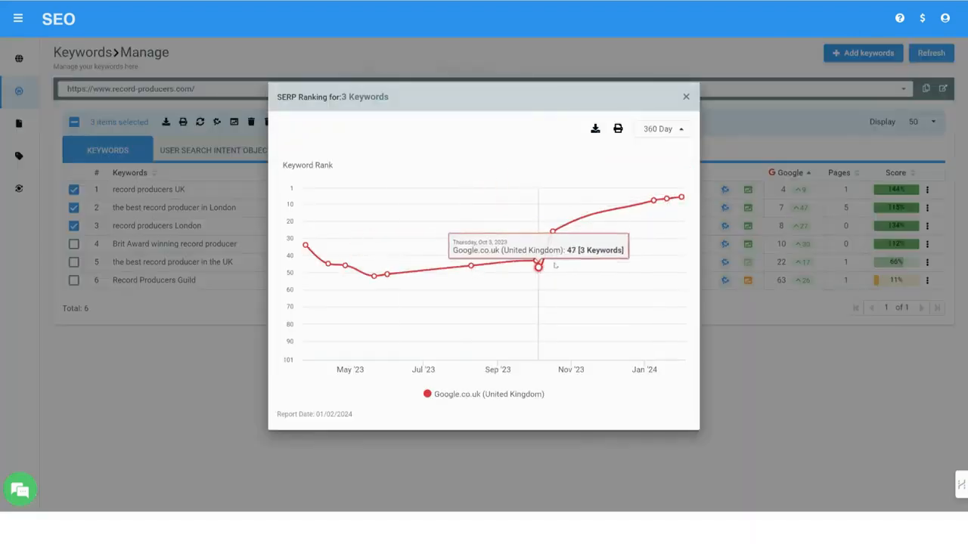
pyautogui.click(686, 96)
# - Add Brit Award winning, best in the UK and Guild keywords and chart all six
pyautogui.click(73, 244)
pyautogui.click(74, 262)
pyautogui.click(73, 280)
pyautogui.click(234, 122)
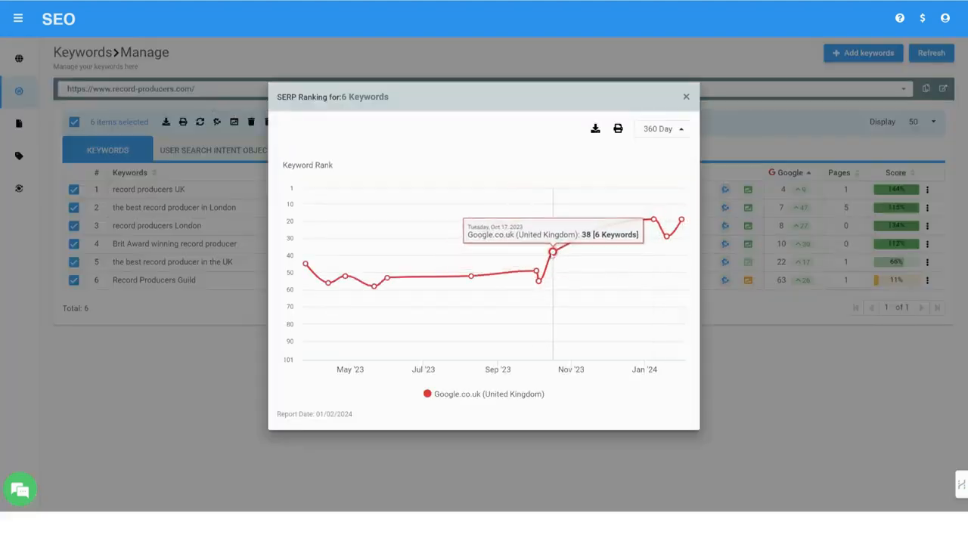
pyautogui.click(686, 96)
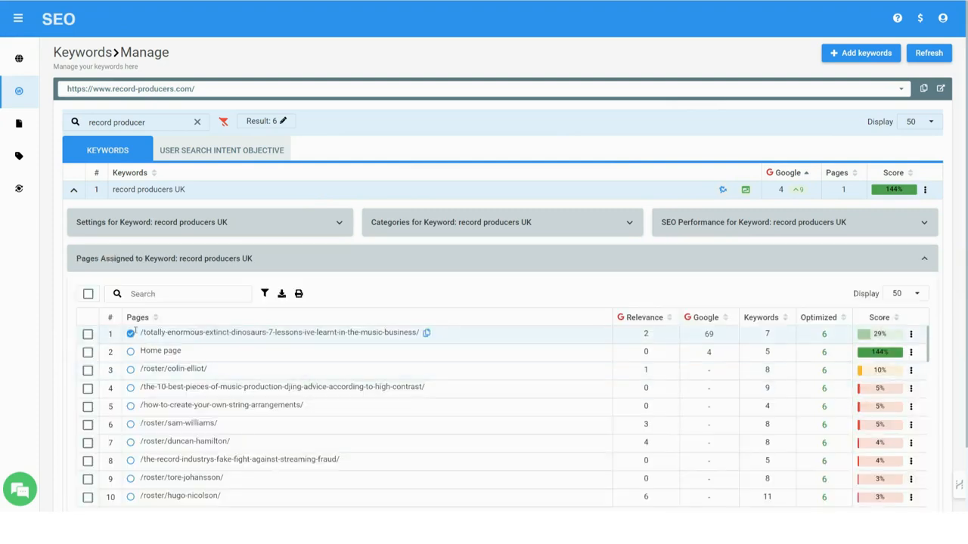
# - Review record producers UK's assigned page, settings and snippet titles/descriptions accepted by Google
pyautogui.moveTo(145, 332); pyautogui.dragTo(393, 332)
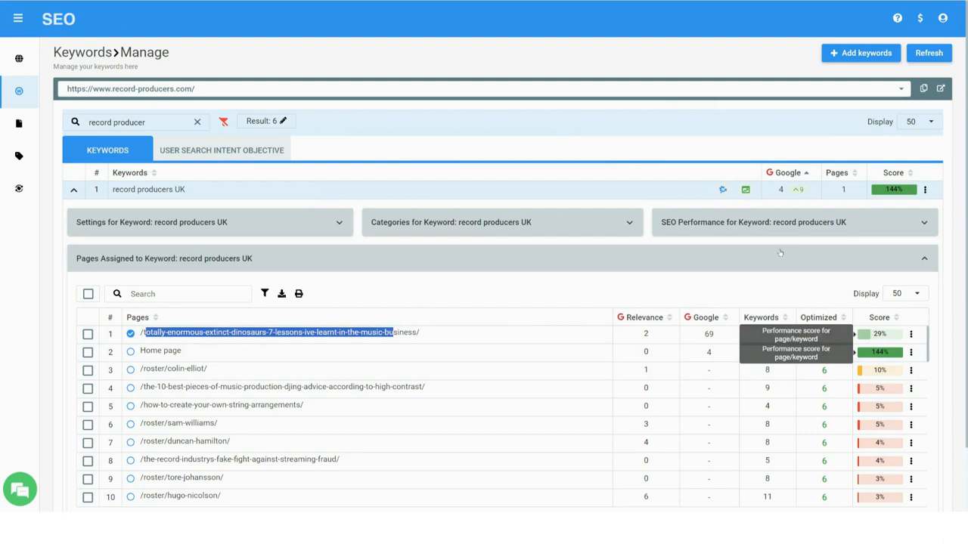
pyautogui.click(842, 222)
pyautogui.moveTo(687, 271); pyautogui.dragTo(738, 270)
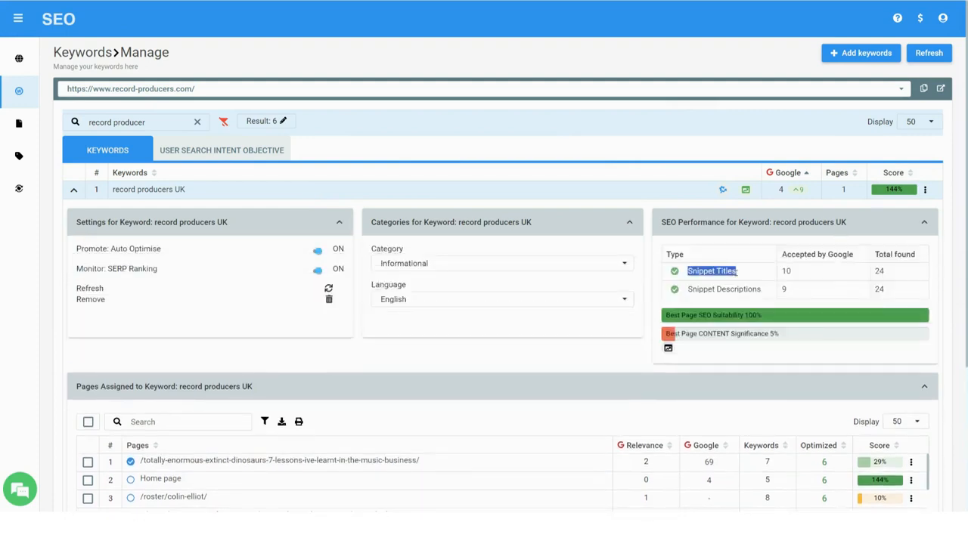
pyautogui.moveTo(687, 289)
pyautogui.mouseDown()
pyautogui.moveTo(760, 289)
pyautogui.moveTo(809, 272)
pyautogui.mouseUp()
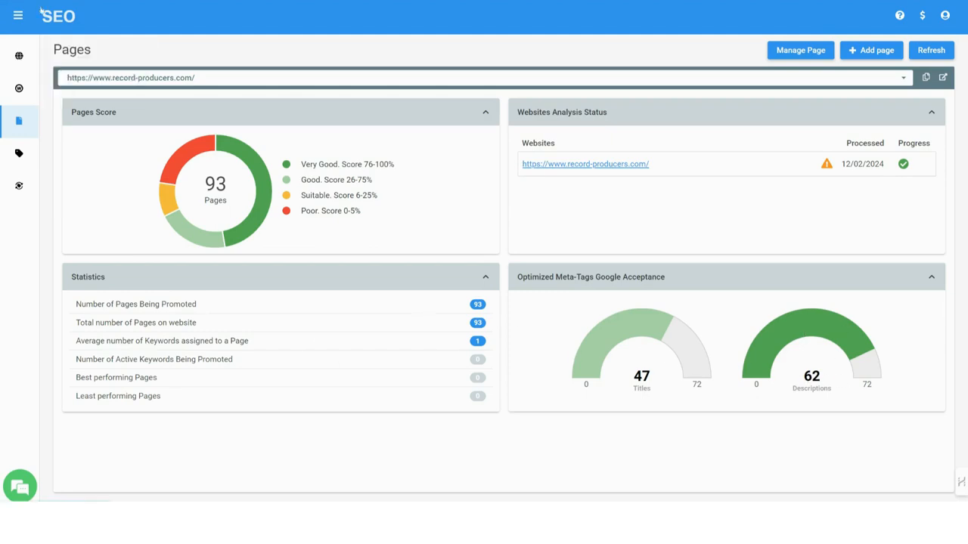
# - Search the keyword list for 'record producers' and inspect the first short intent without changing it
pyautogui.click(19, 89)
pyautogui.click(144, 122)
pyautogui.write('record producers')
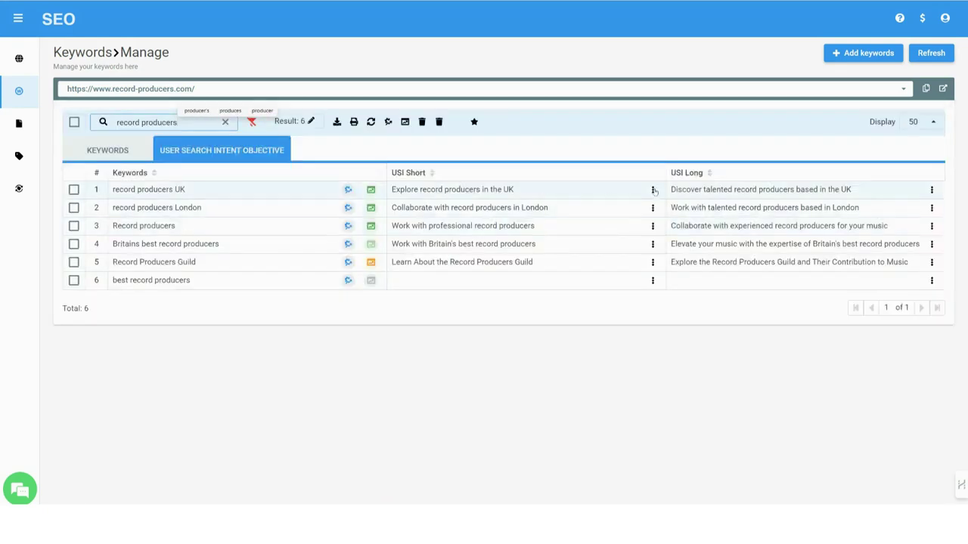
pyautogui.click(654, 190)
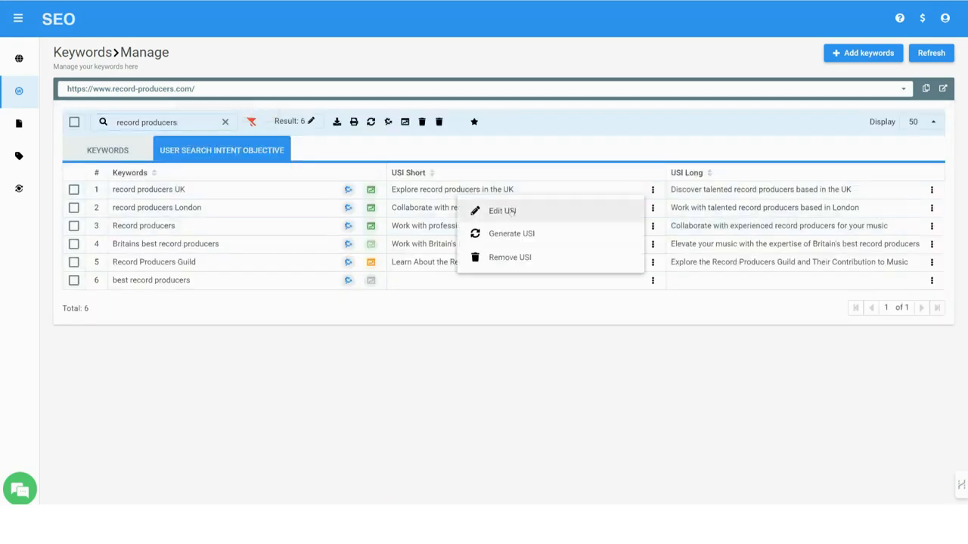
pyautogui.click(507, 209)
pyautogui.press('Escape')
pyautogui.click(652, 189)
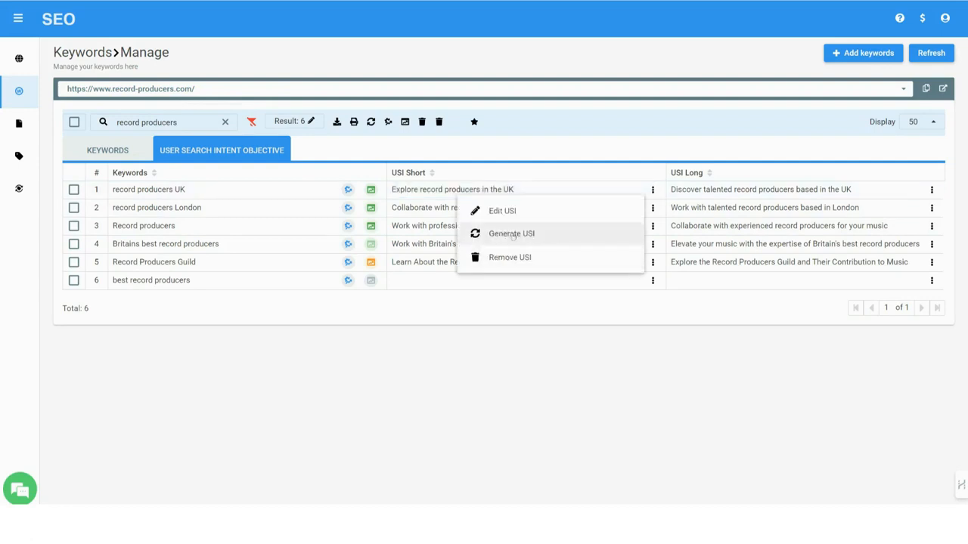
# - Copy the first long user search intent (USI Long) text
pyautogui.click(931, 190)
pyautogui.click(869, 208)
pyautogui.click(931, 190)
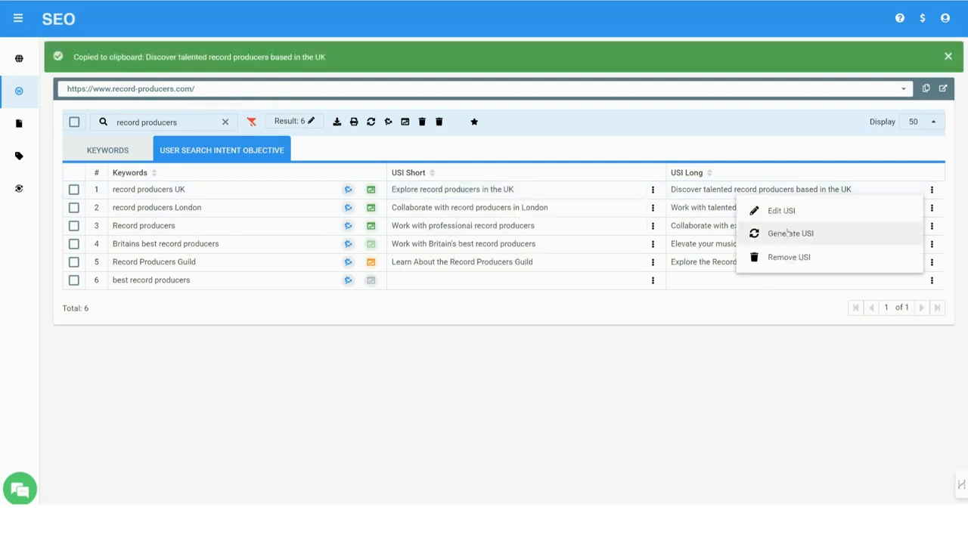
pyautogui.press('Escape')
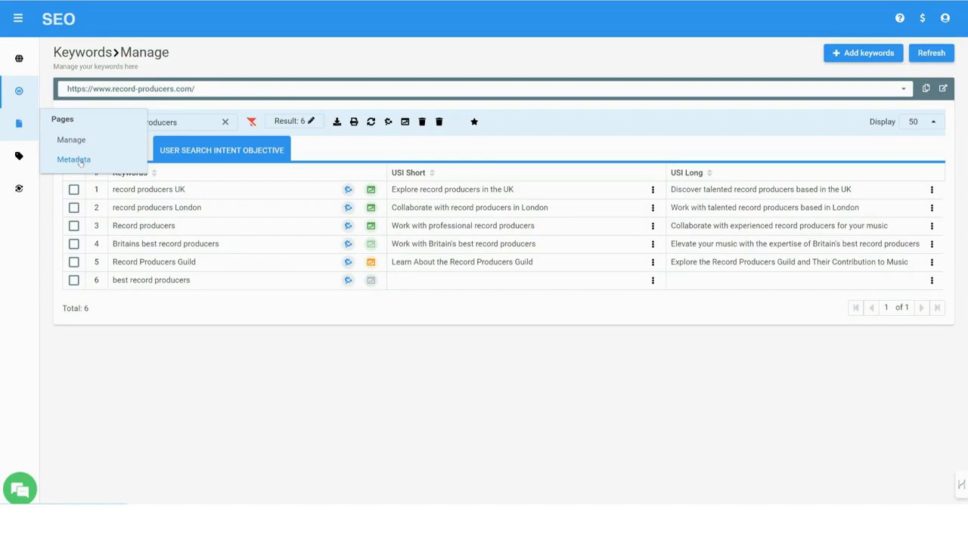
# - In Pages Metadata settings, add the USI-Long chip right after Original Title in the primary title rule
pyautogui.click(74, 160)
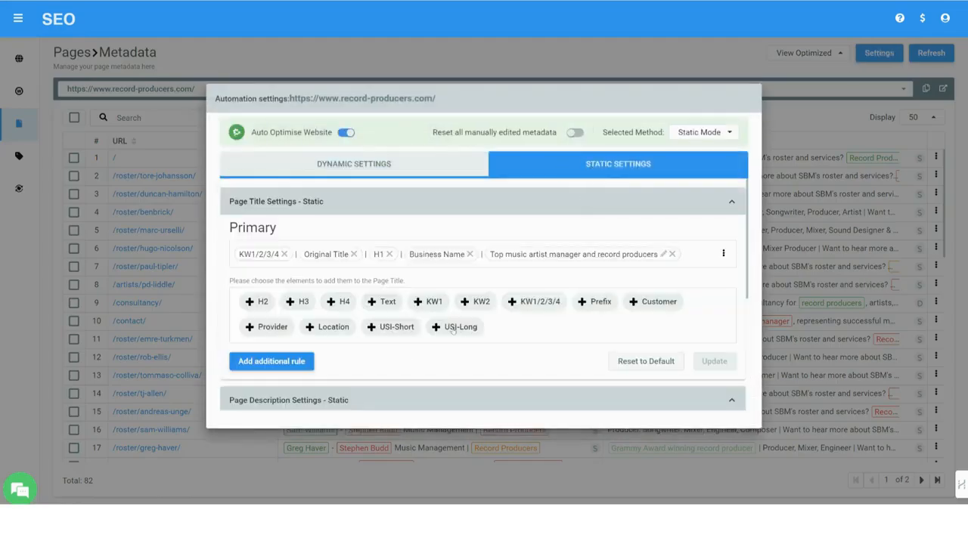
pyautogui.click(452, 328)
pyautogui.moveTo(257, 270); pyautogui.dragTo(378, 254)
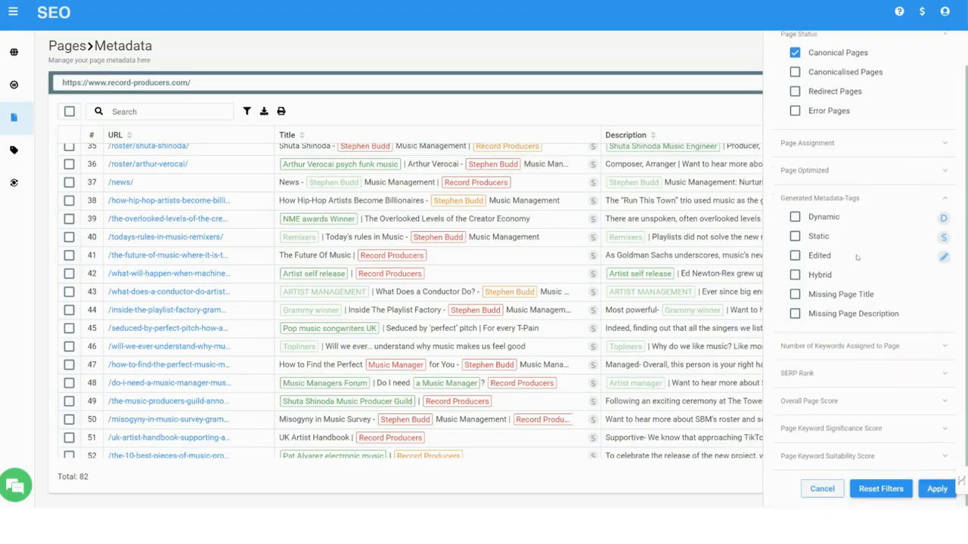
# - Filter pages by Number of Keywords, narrowing the list to 62 pages
pyautogui.click(871, 348)
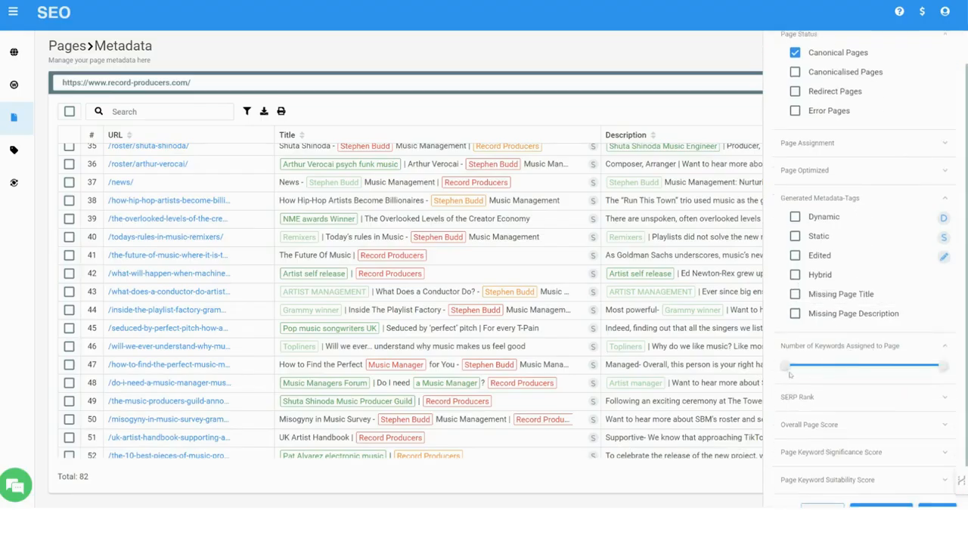
pyautogui.moveTo(792, 368); pyautogui.dragTo(802, 367)
pyautogui.scroll(-1, 862, 378)
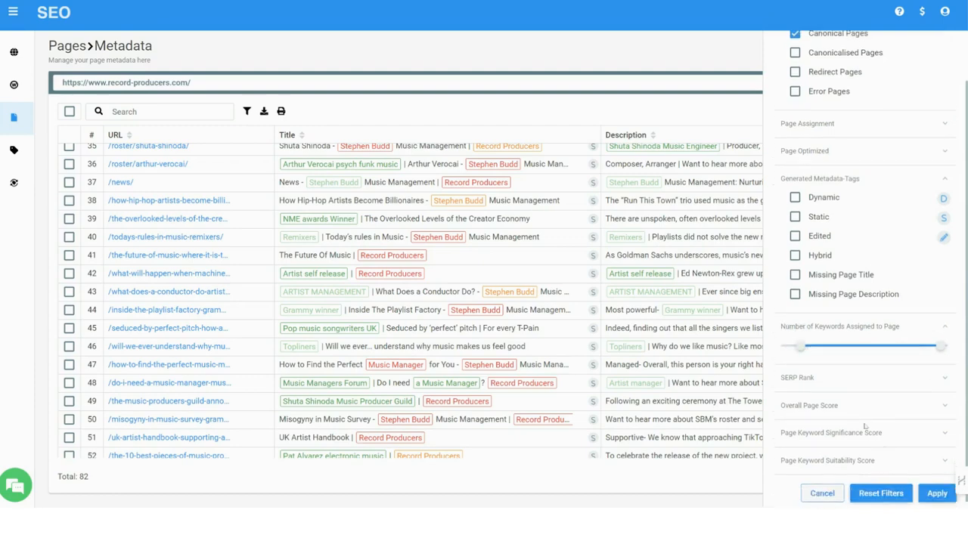
pyautogui.click(936, 488)
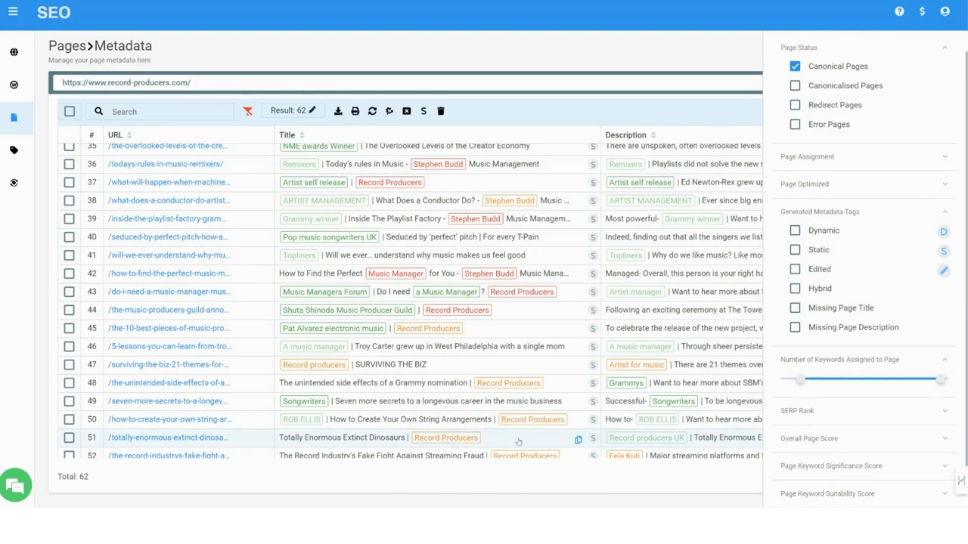
pyautogui.scroll(-1, 894, 373)
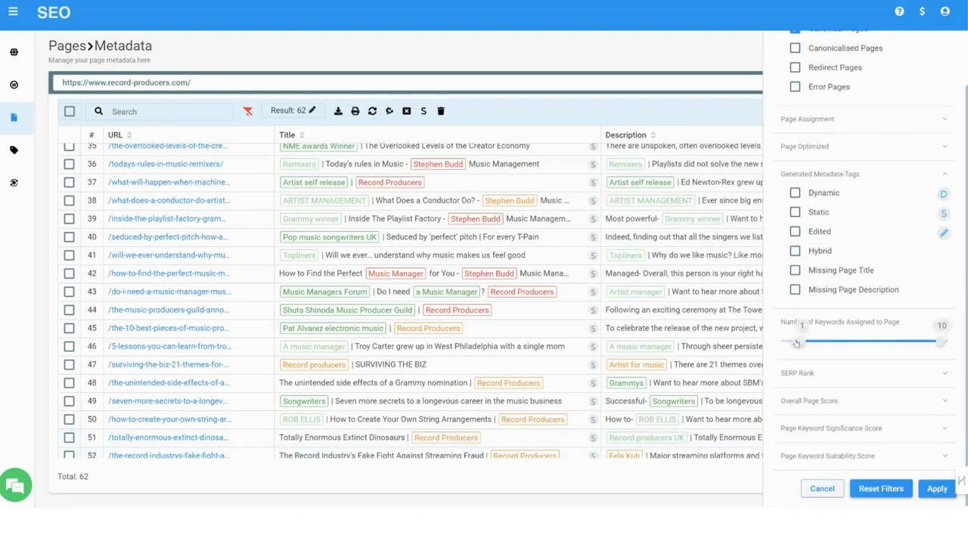
# - Lower the maximum keyword count to 5, narrowing to 20 pages, then clear back to all 82
pyautogui.moveTo(938, 342); pyautogui.dragTo(786, 341)
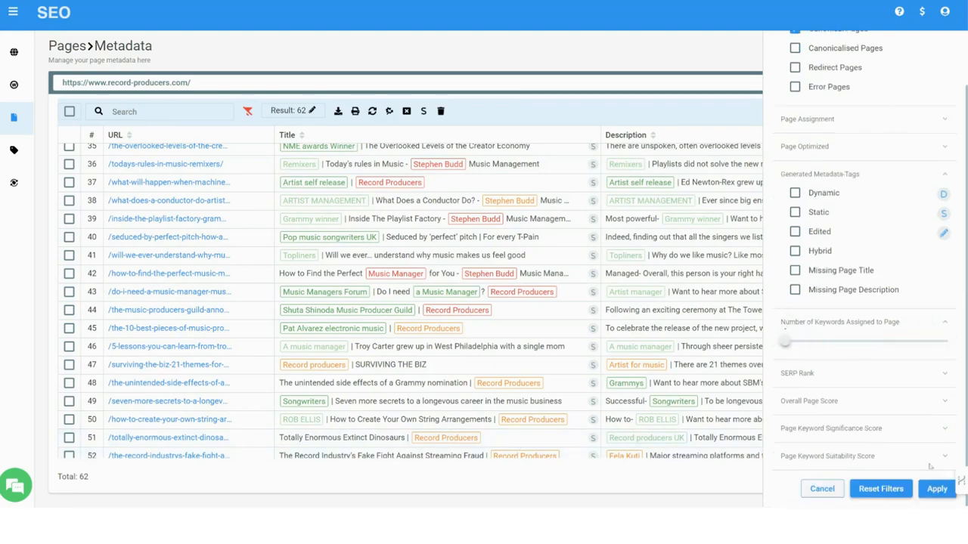
pyautogui.click(937, 488)
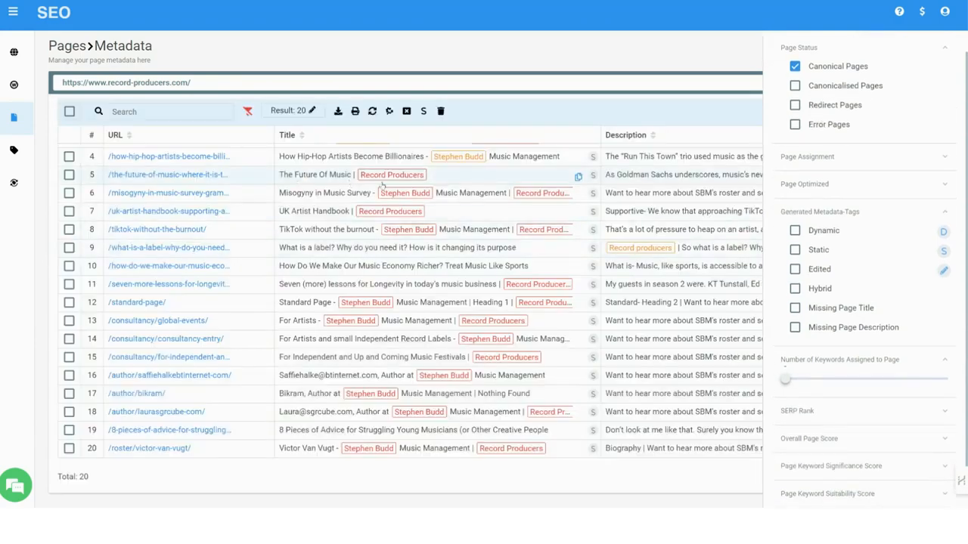
pyautogui.click(948, 47)
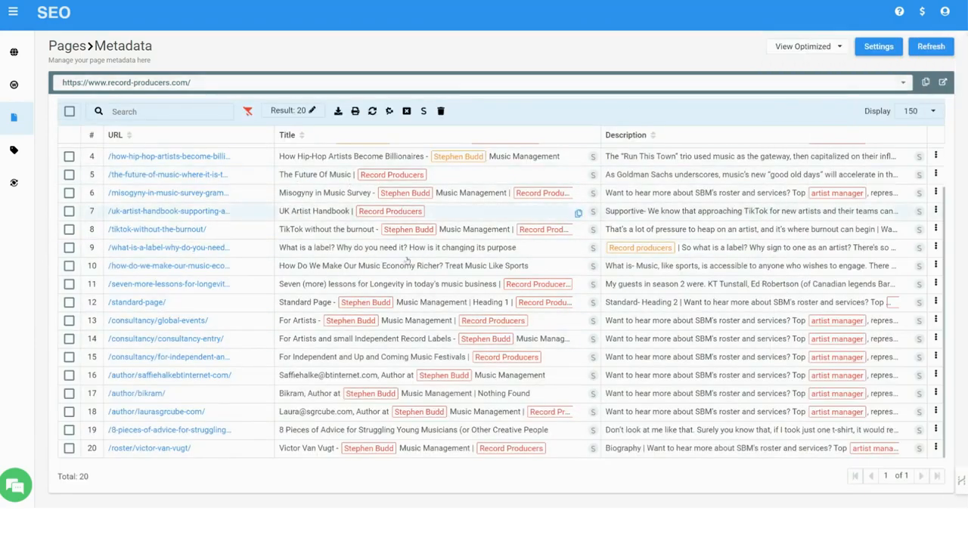
pyautogui.click(247, 111)
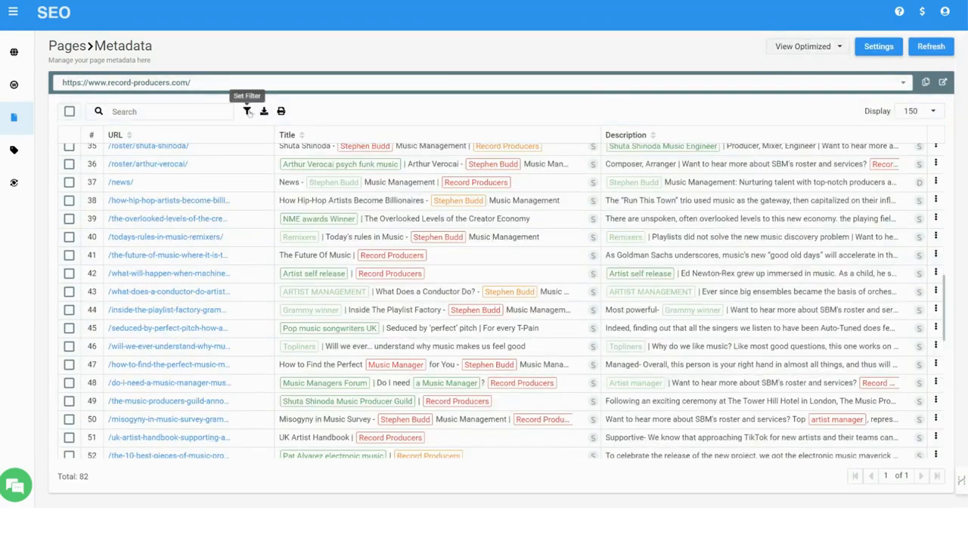
pyautogui.click(248, 111)
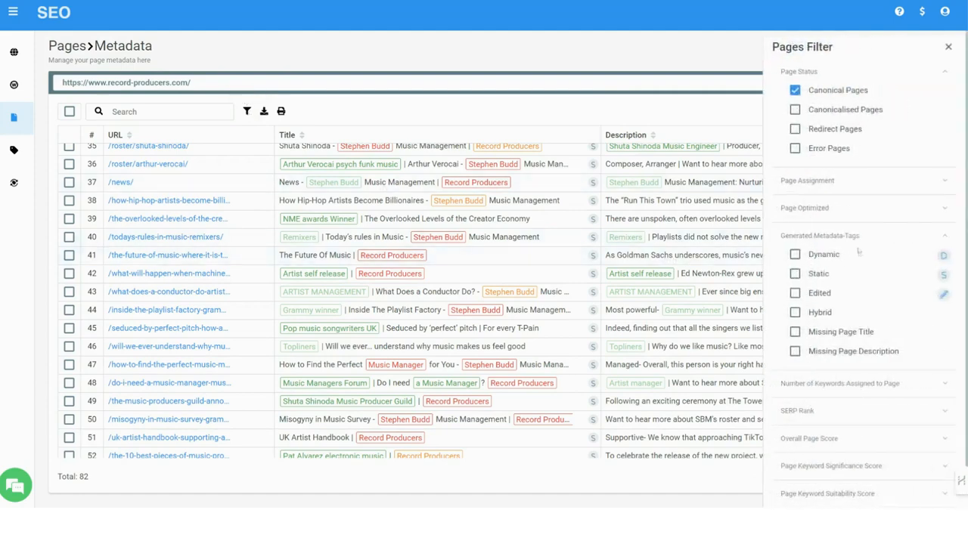
pyautogui.scroll(-1, 858, 252)
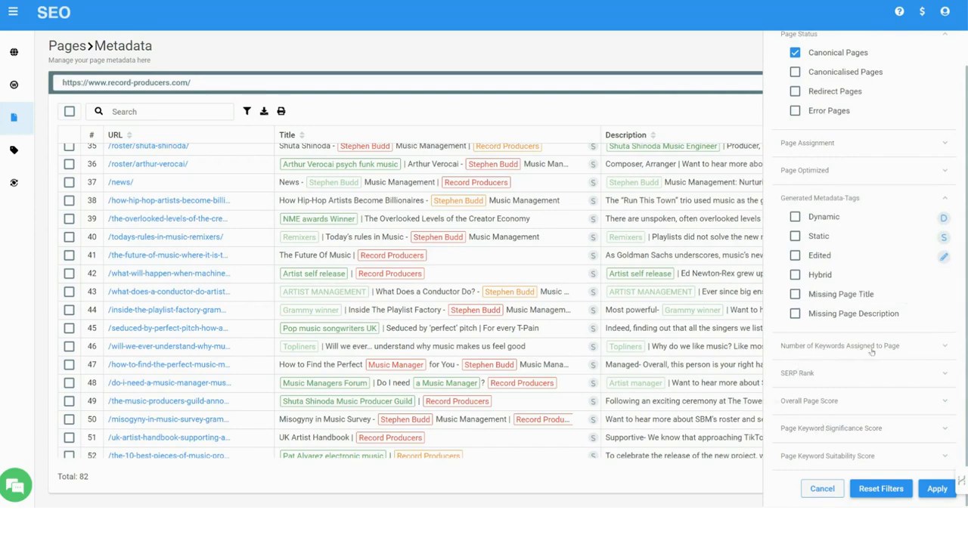
pyautogui.click(871, 348)
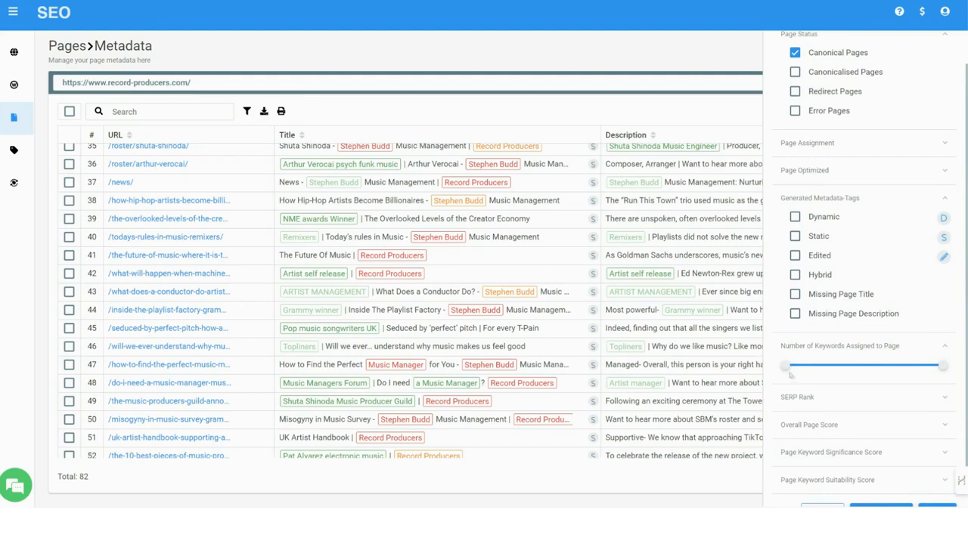
pyautogui.moveTo(788, 367); pyautogui.dragTo(790, 369)
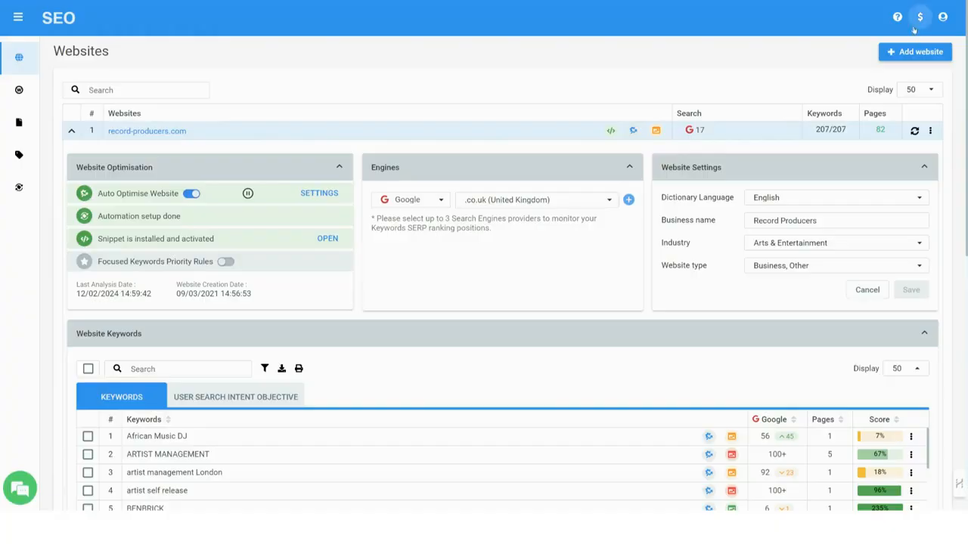
# - Start reprocessing record-producers.com's site data from the website row
pyautogui.click(915, 131)
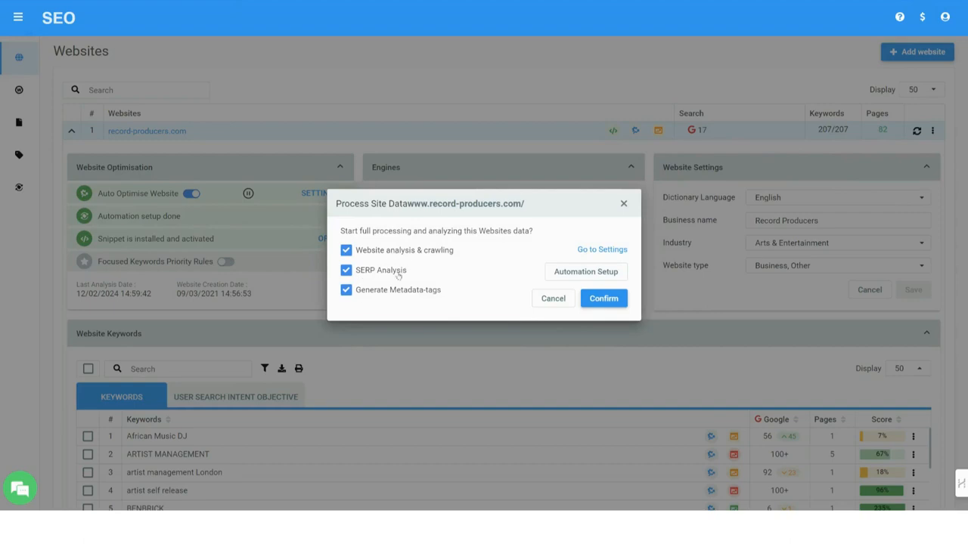
# - Confirm full site reprocessing with crawling, SERP analysis and metadata generation checked
pyautogui.click(603, 299)
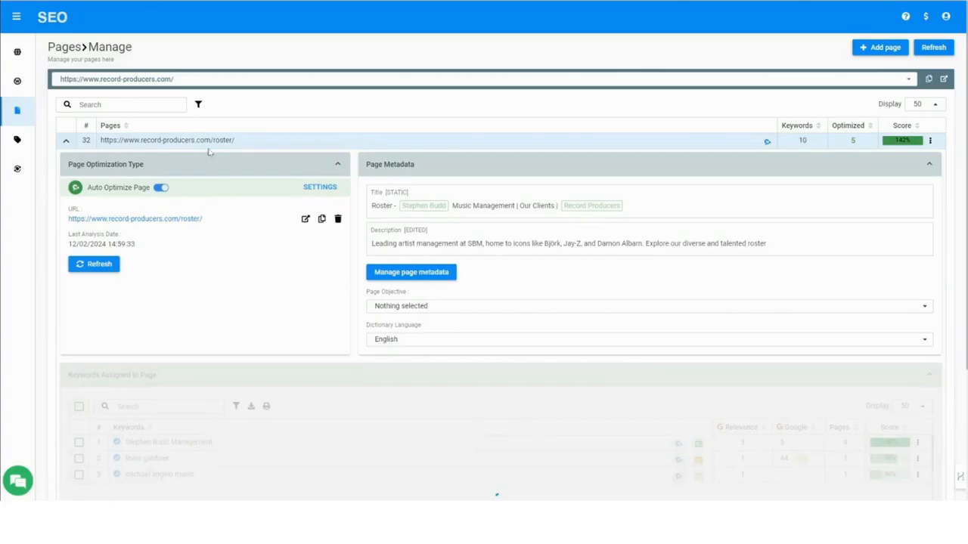